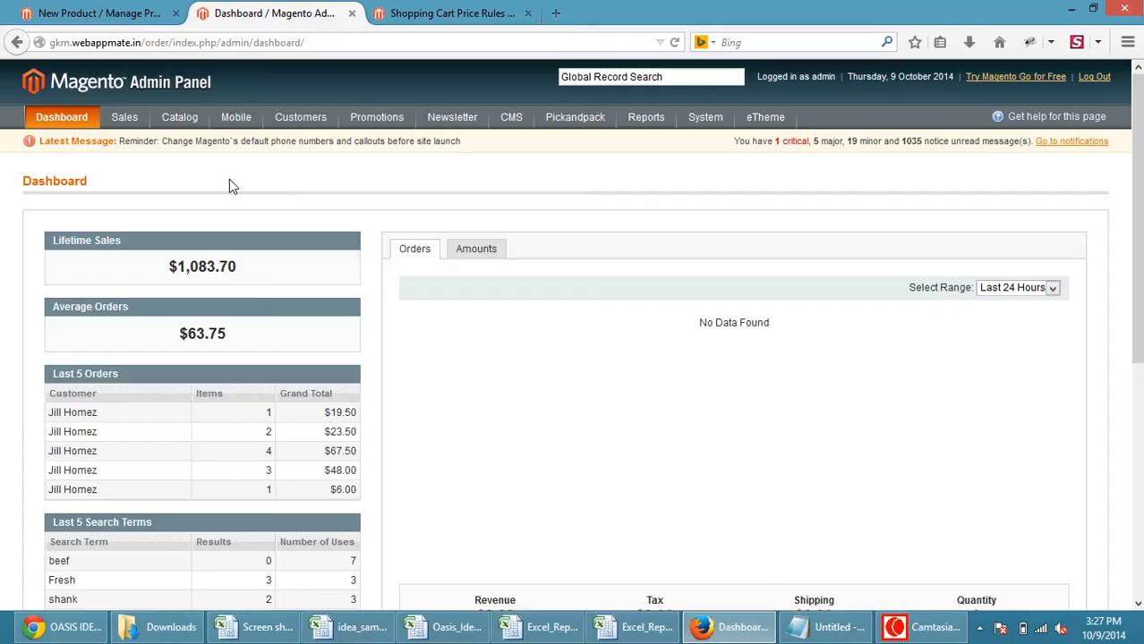
# Step: Open the product management page and start adding a new product
pyautogui.moveTo(182, 121)
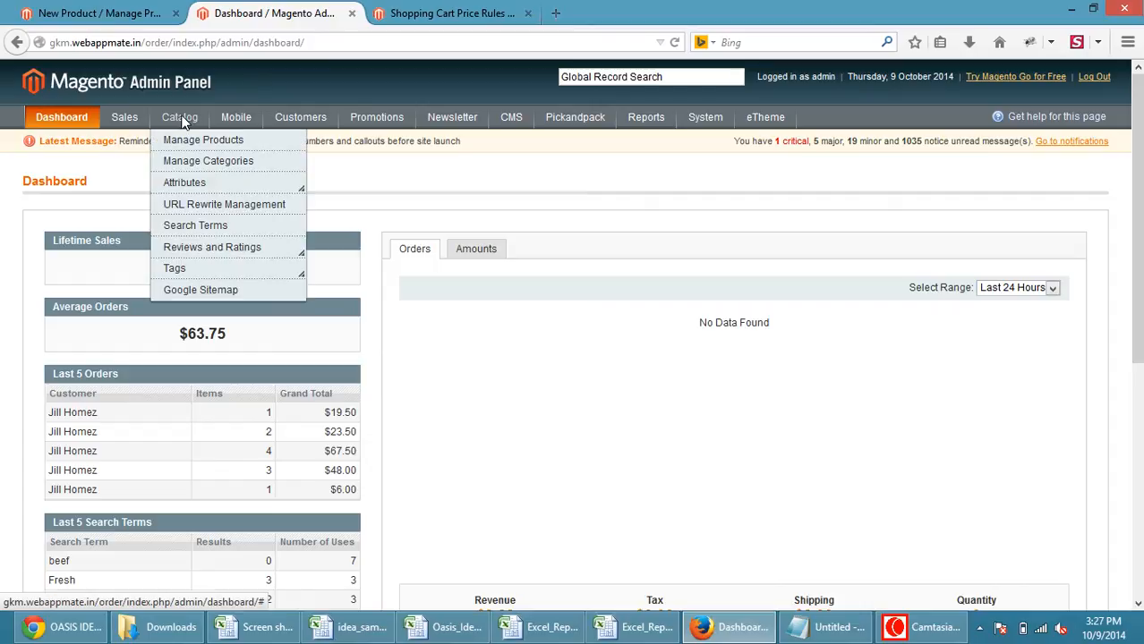
pyautogui.click(197, 148)
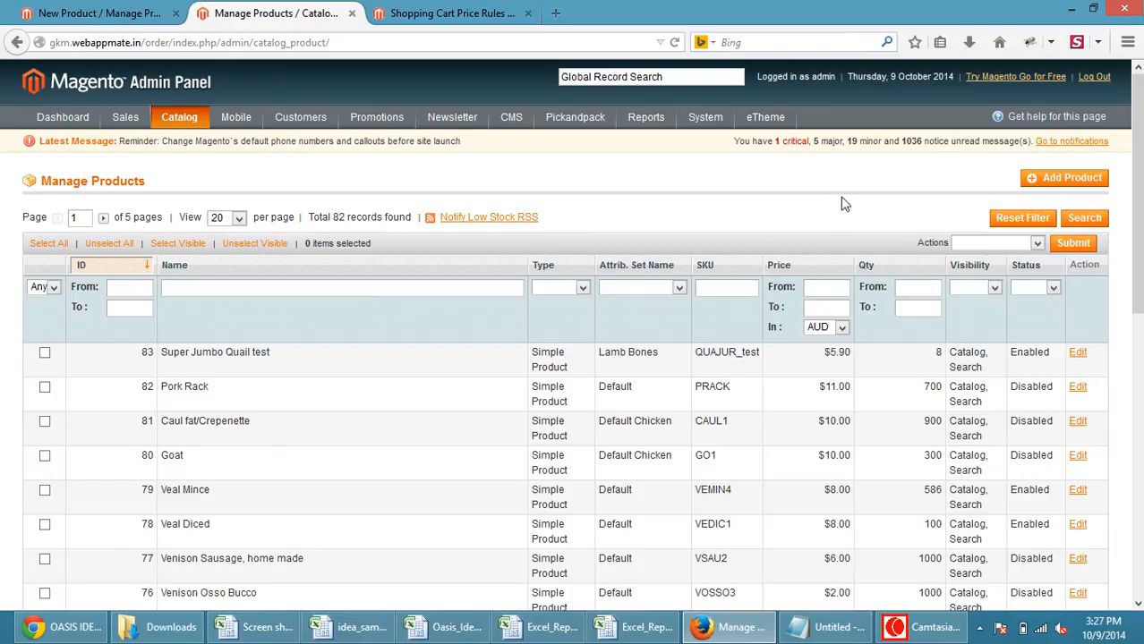
pyautogui.click(1050, 184)
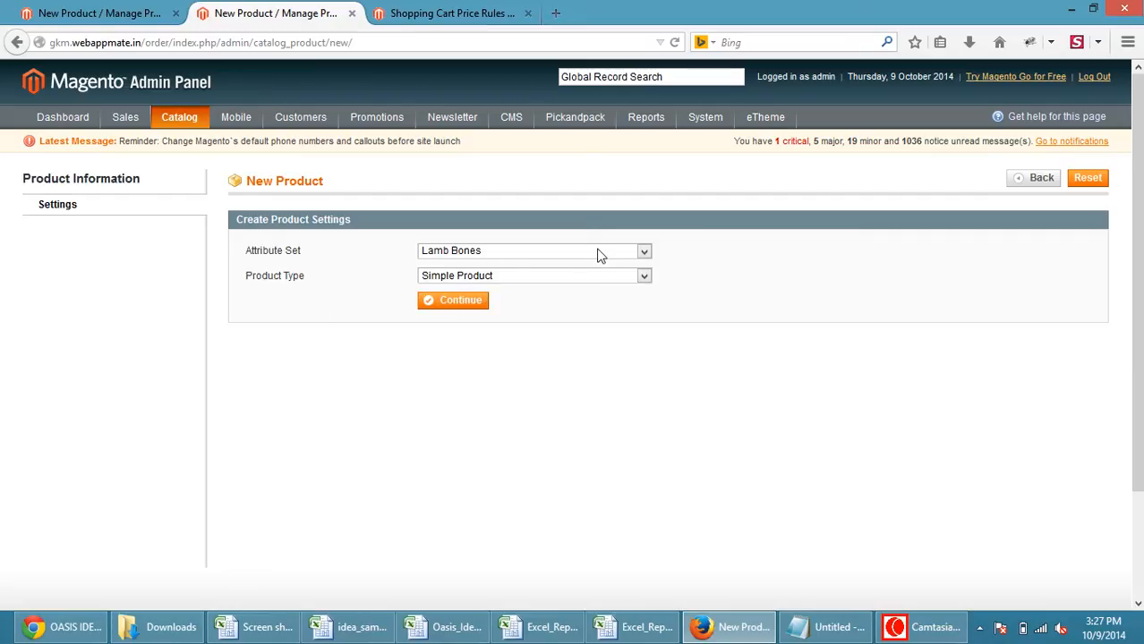
# Step: Choose the Default attribute set for the simple product and continue to its detail form
pyautogui.click(642, 252)
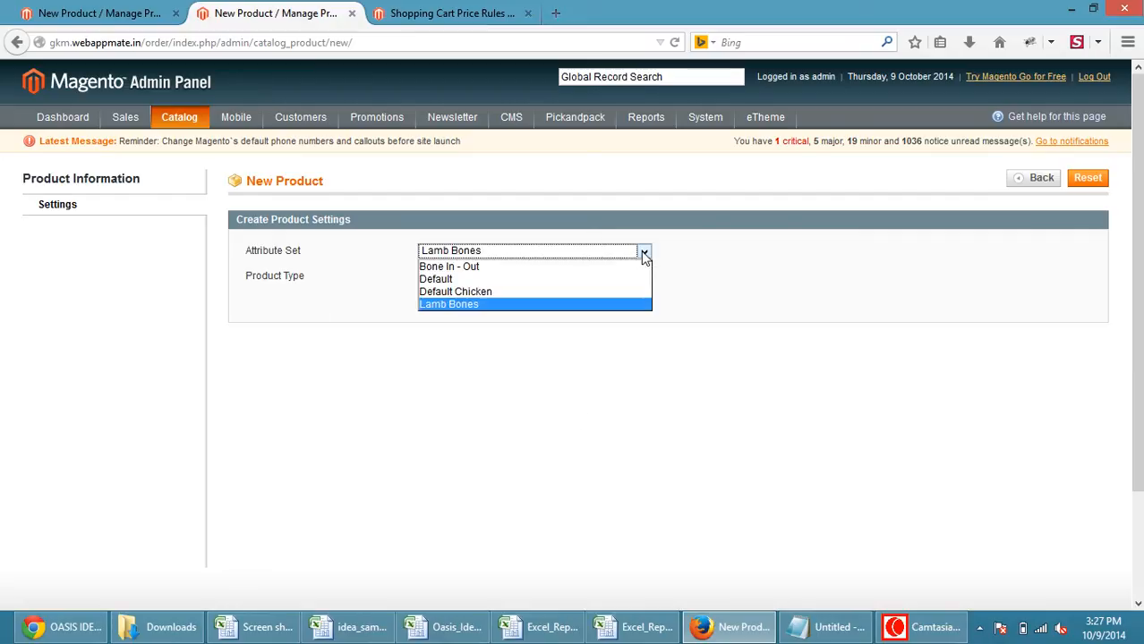
pyautogui.click(549, 282)
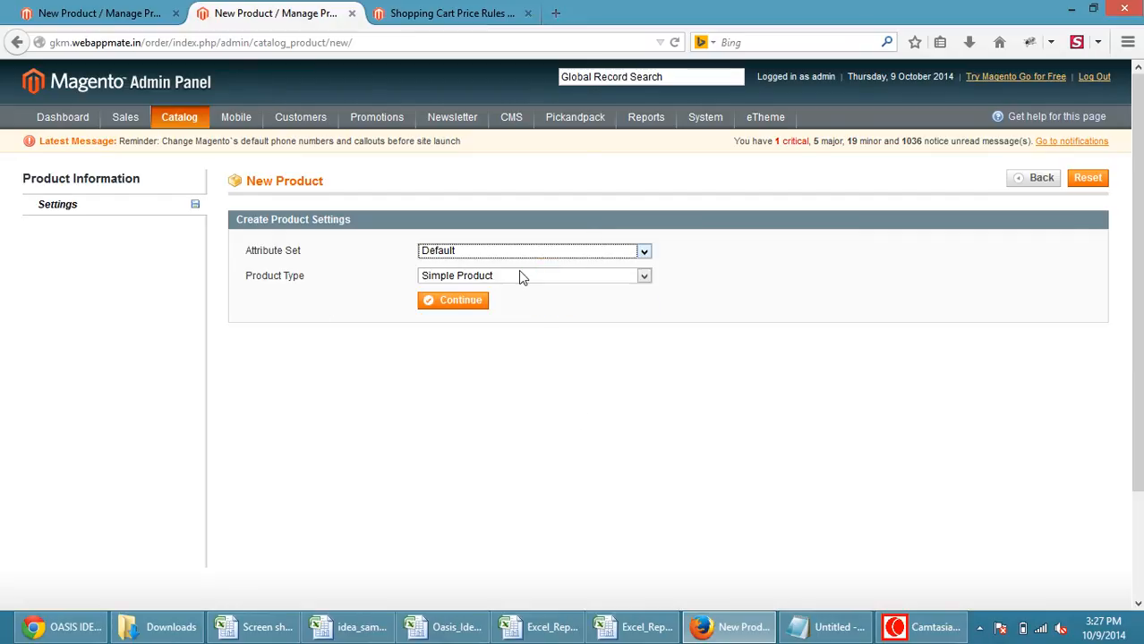
pyautogui.click(453, 306)
pyautogui.click(458, 306)
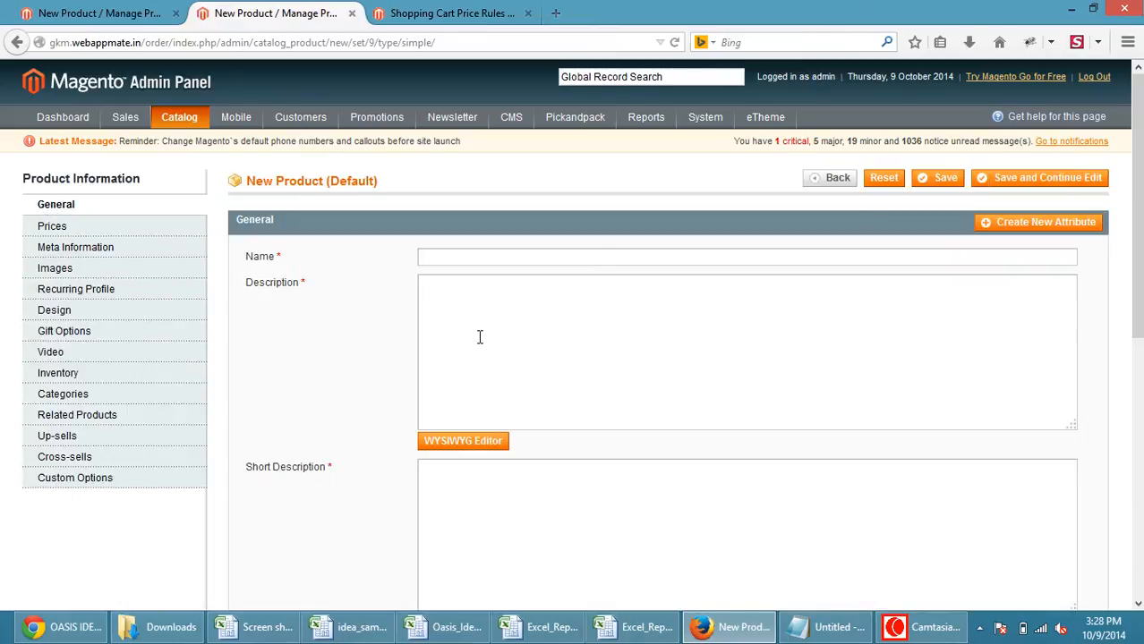
# Step: Examine the name, description and short description fields, including the WYSIWYG editor for the description, leaving them empty
pyautogui.click(457, 259)
pyautogui.click(471, 301)
pyautogui.scroll(-3, 1135, 269)
pyautogui.click(565, 323)
pyautogui.scroll(2, 732, 349)
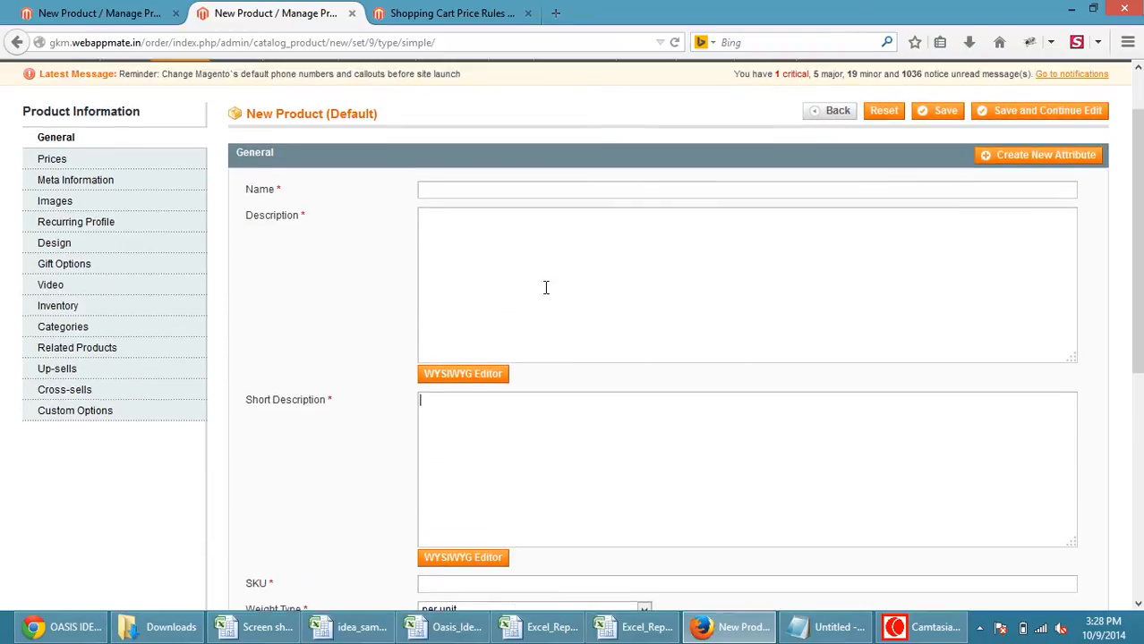
pyautogui.click(489, 377)
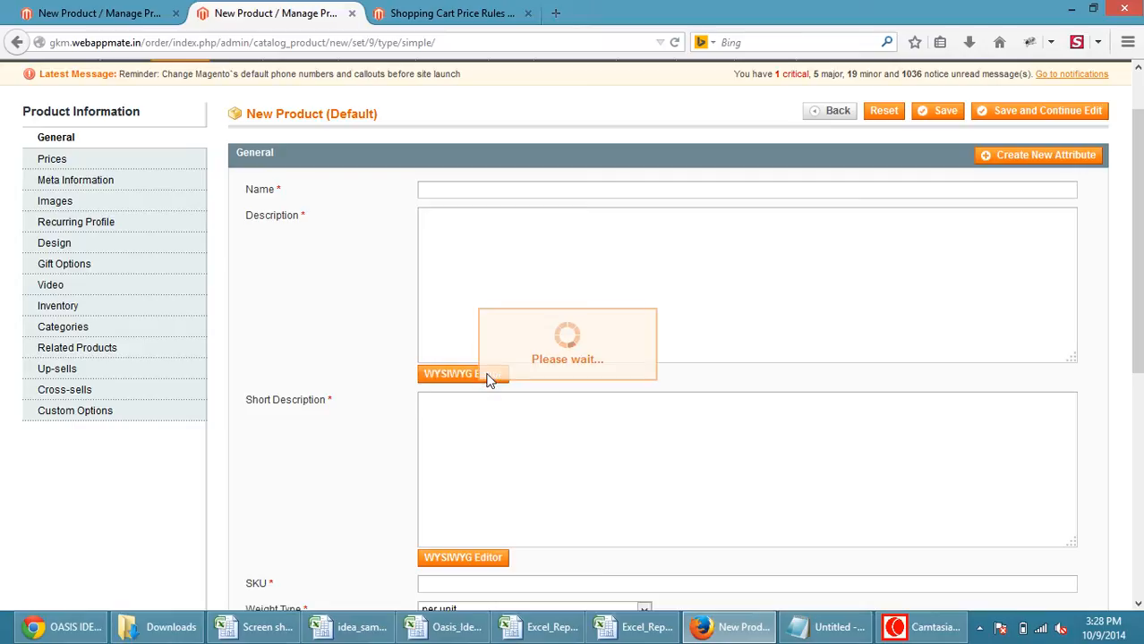
pyautogui.moveTo(941, 629)
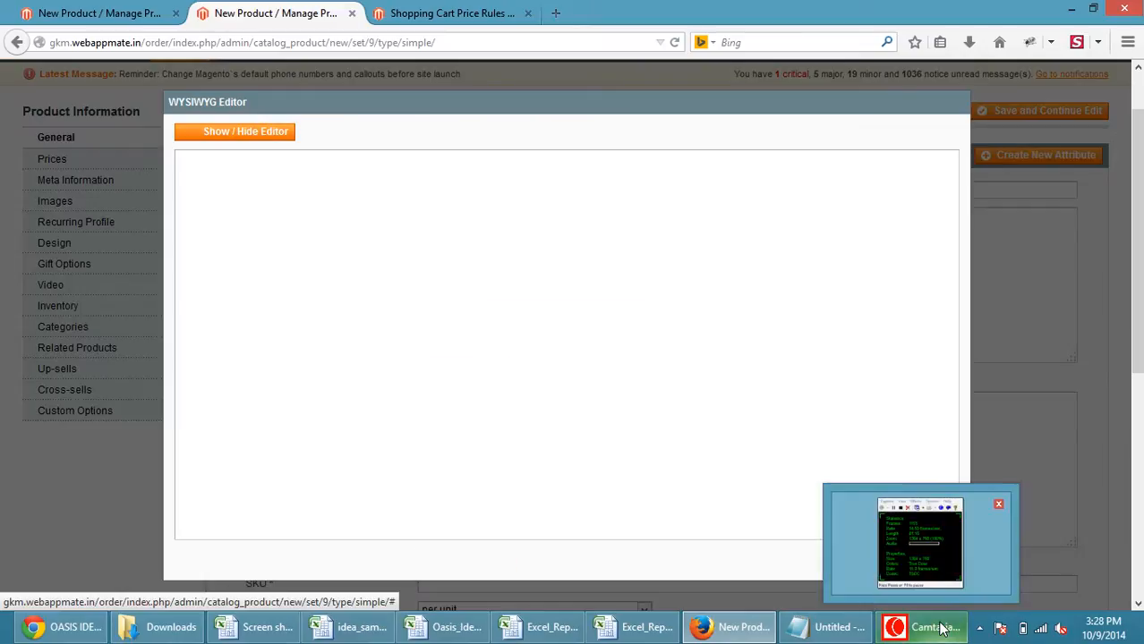
pyautogui.click(303, 259)
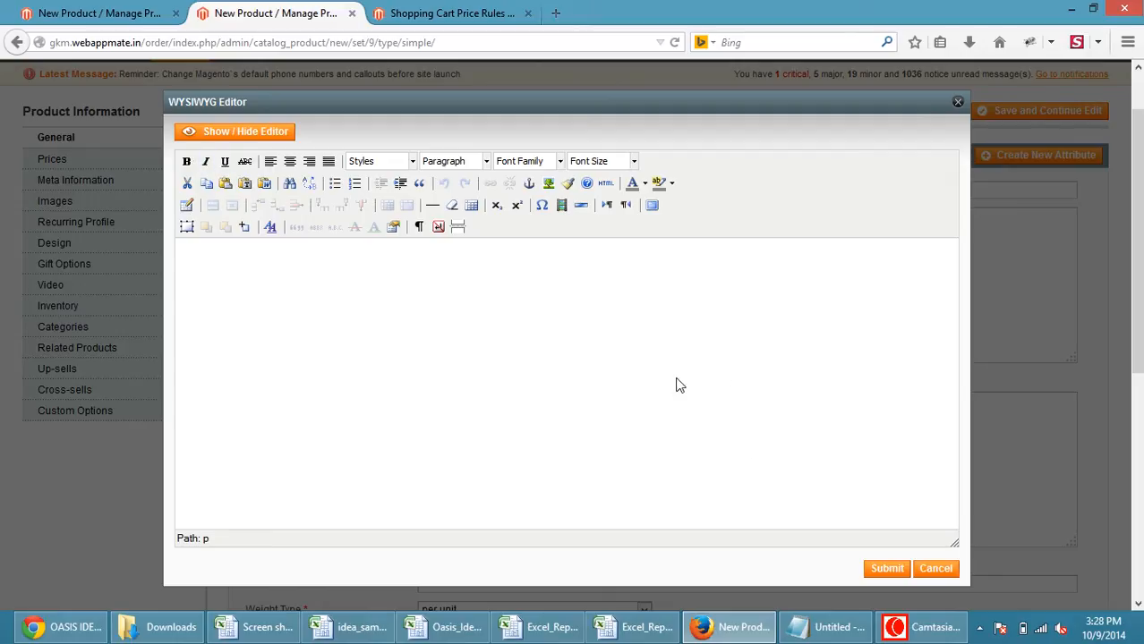
pyautogui.click(883, 570)
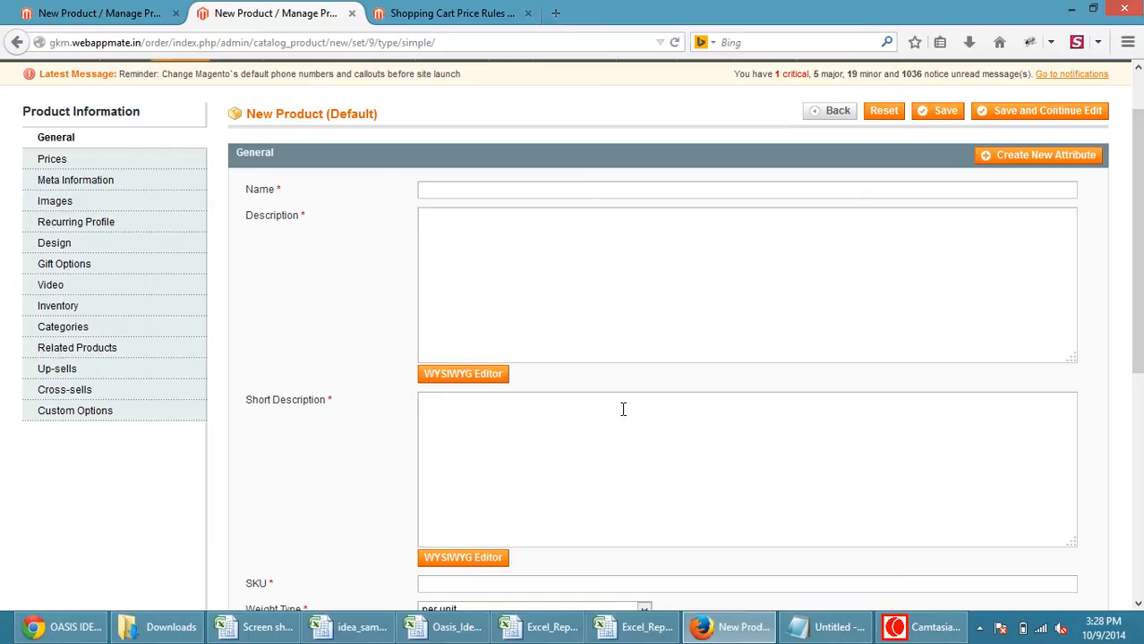
# Step: Examine the remaining general fields, including the choices for Weight Type, Status and Special Product
pyautogui.scroll(-2, 513, 436)
pyautogui.scroll(-3, 516, 439)
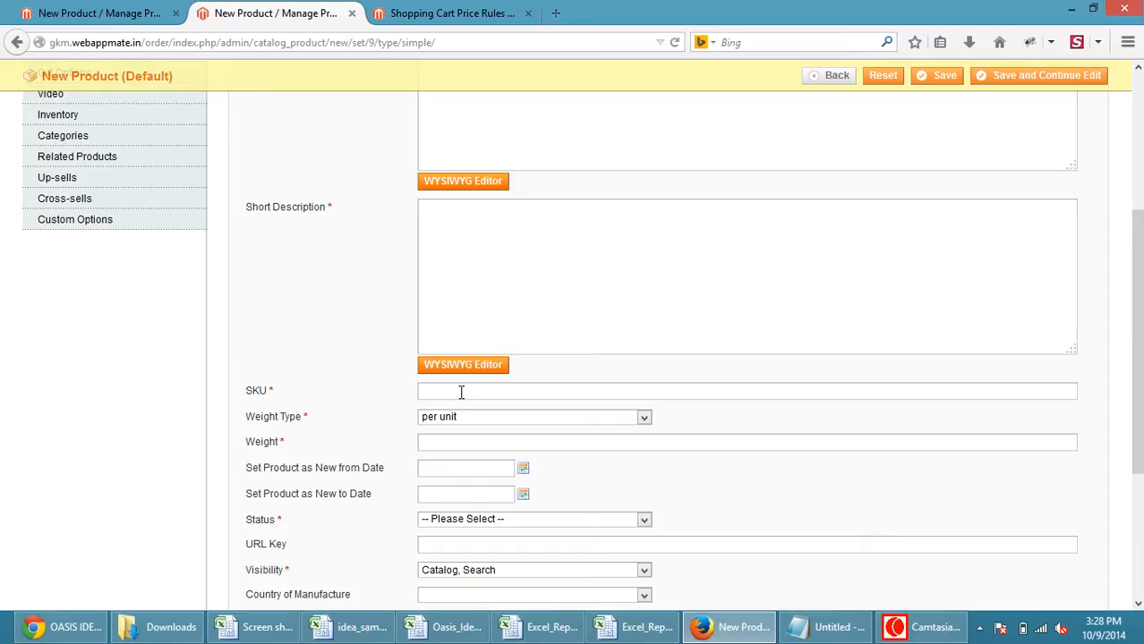
pyautogui.click(503, 419)
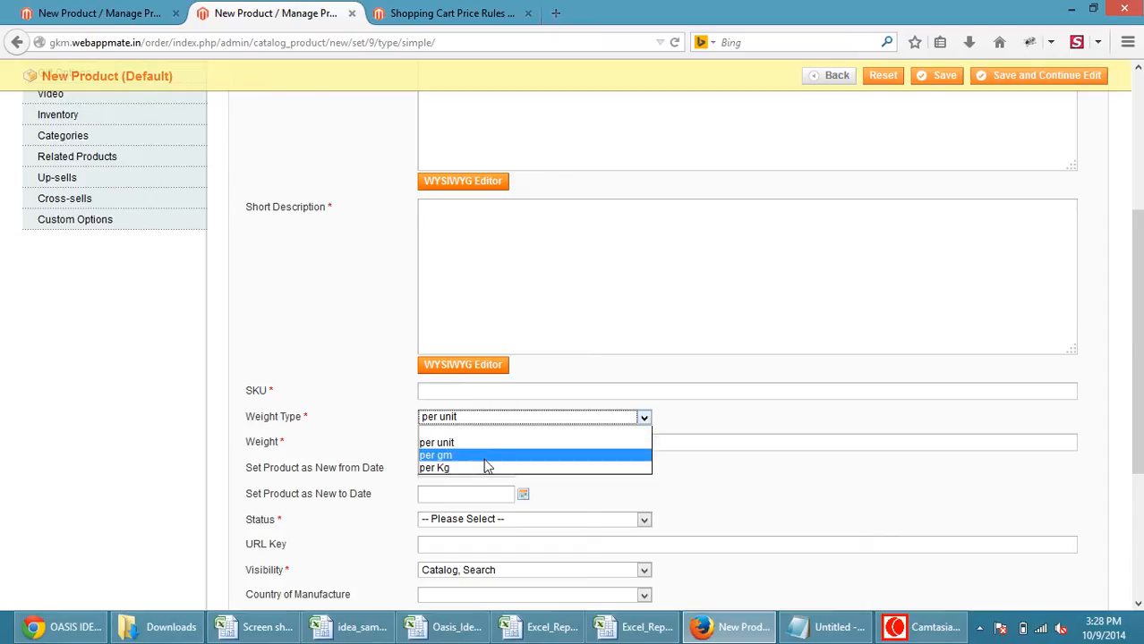
pyautogui.click(678, 427)
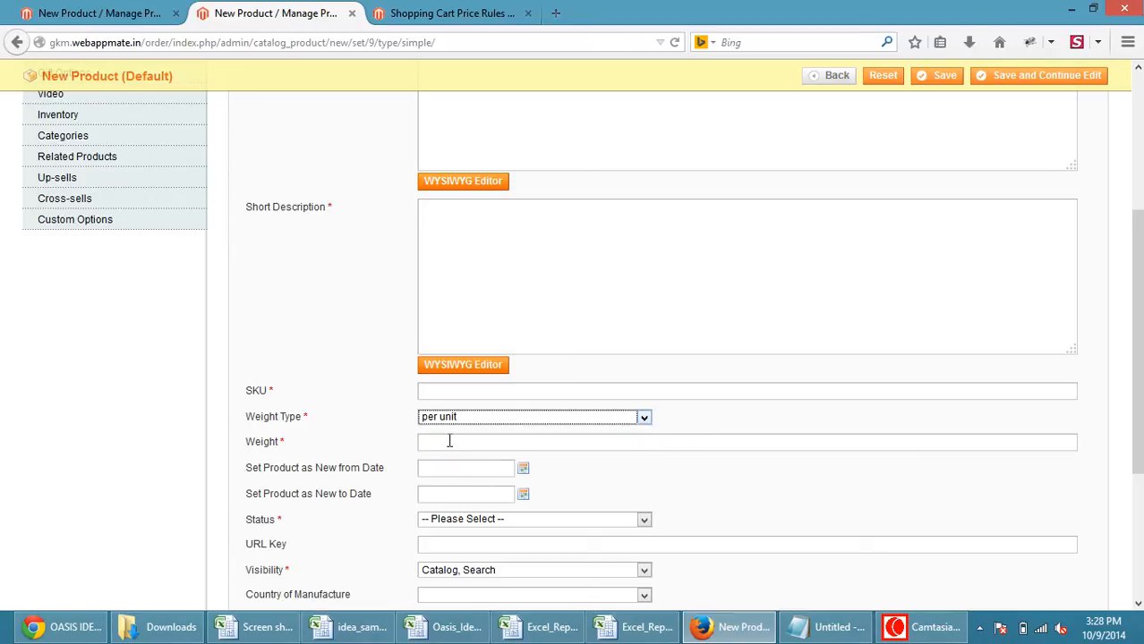
pyautogui.scroll(-3, 491, 412)
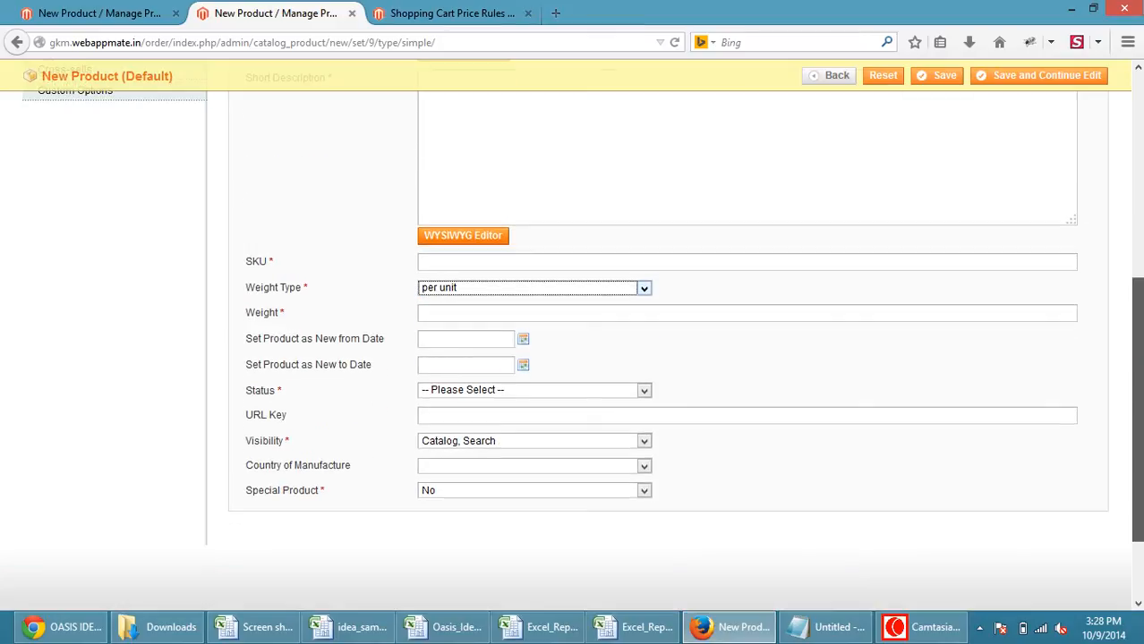
pyautogui.click(451, 390)
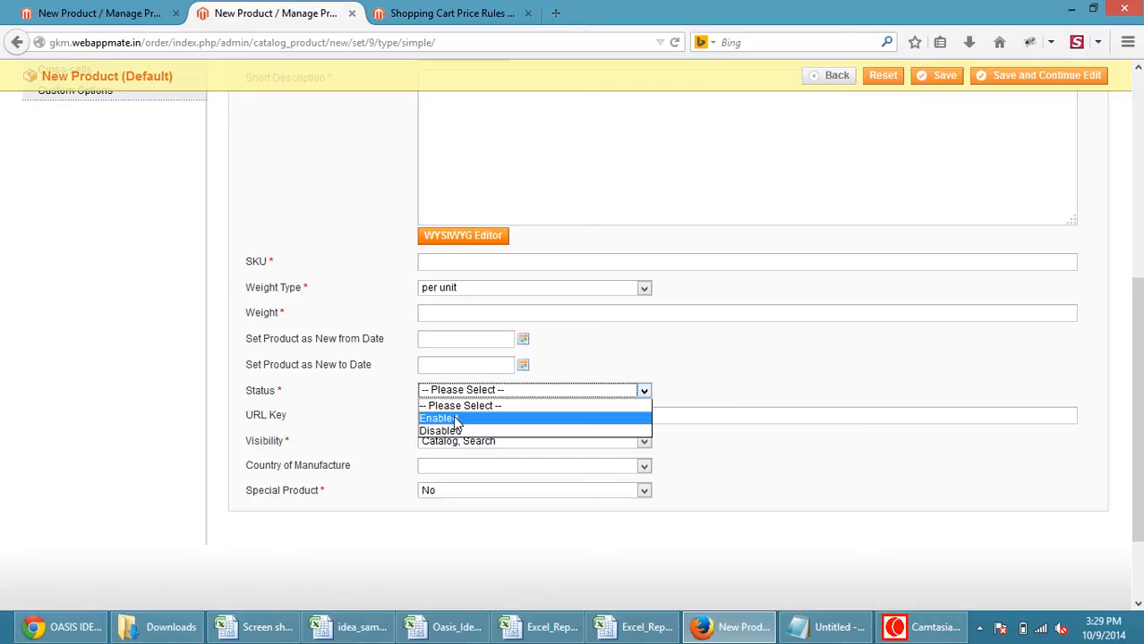
pyautogui.click(396, 408)
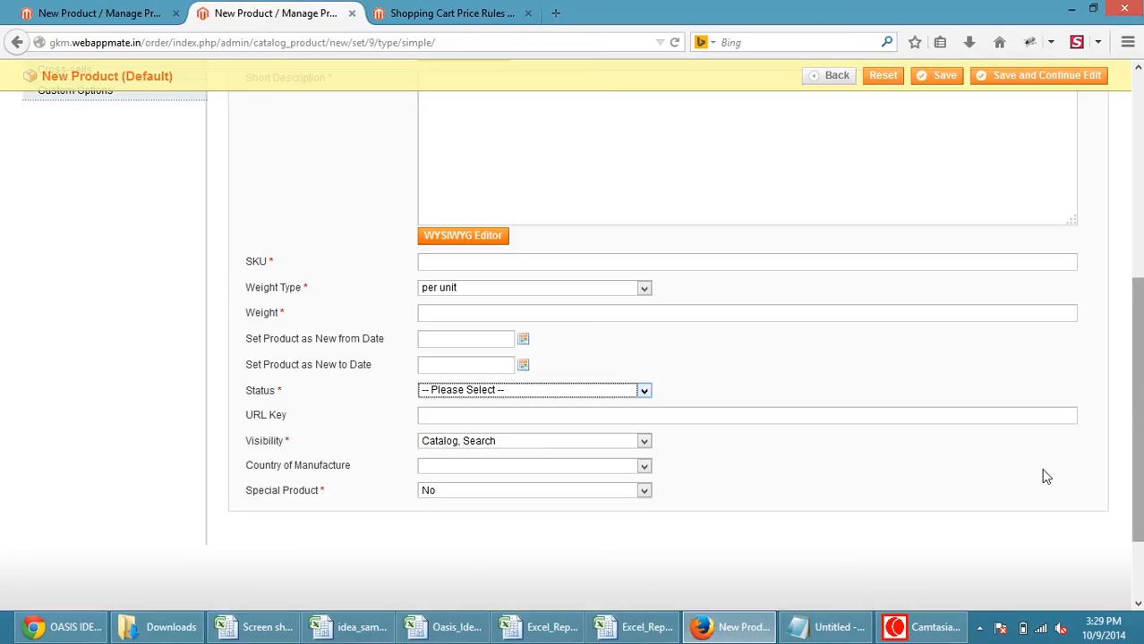
pyautogui.click(449, 501)
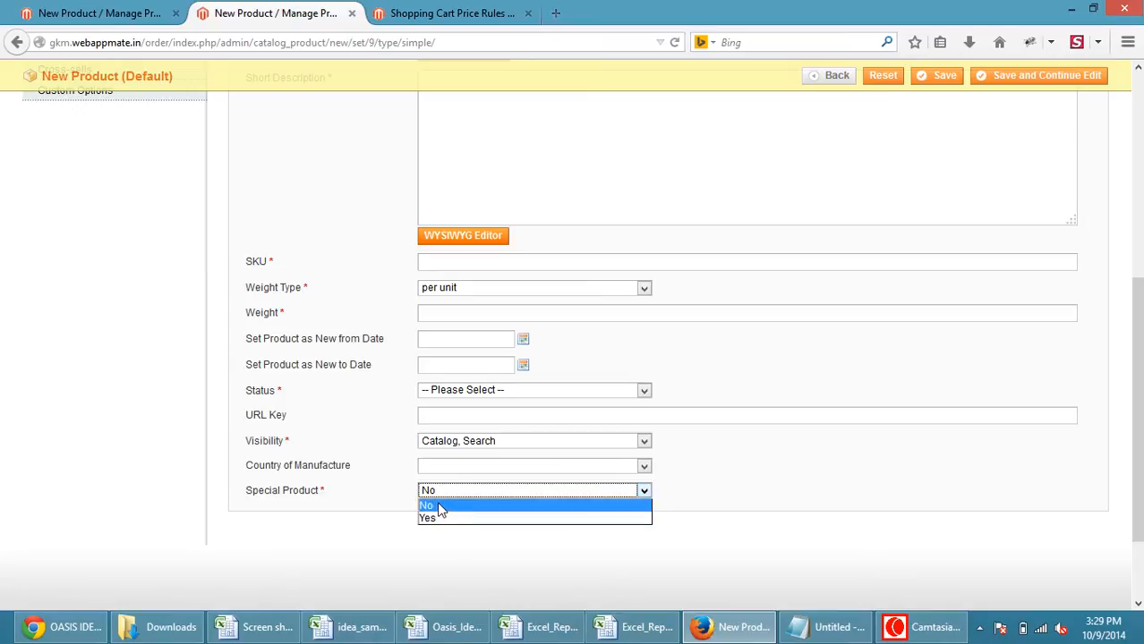
pyautogui.click(404, 490)
pyautogui.moveTo(1136, 477); pyautogui.dragTo(1138, 260)
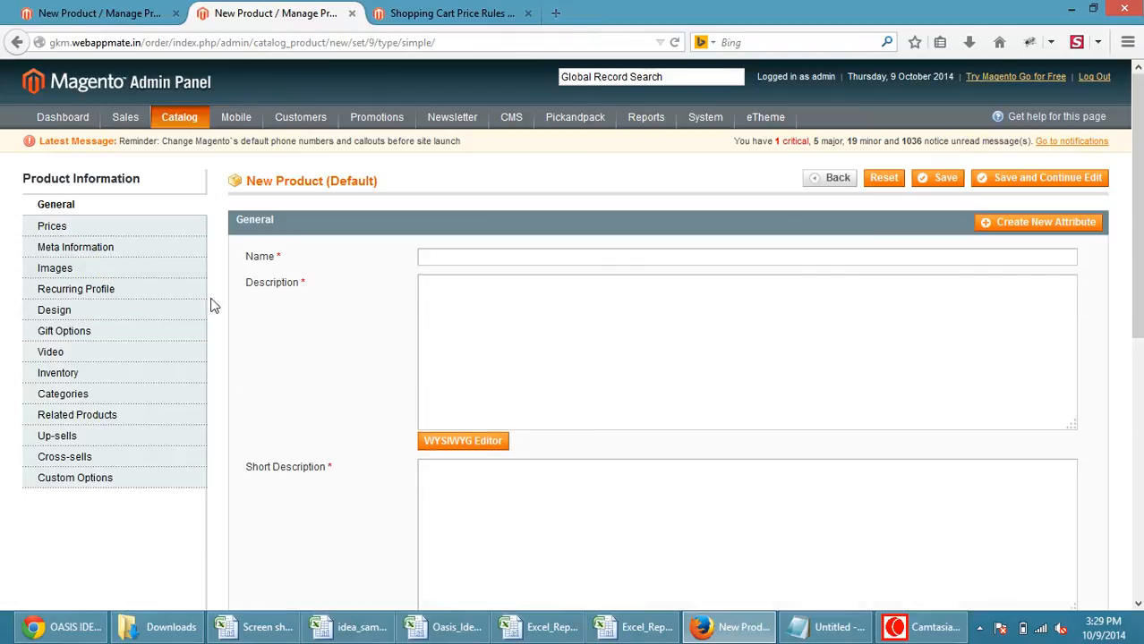
# Step: Set the new product's Tax Class to None in its price settings
pyautogui.click(141, 230)
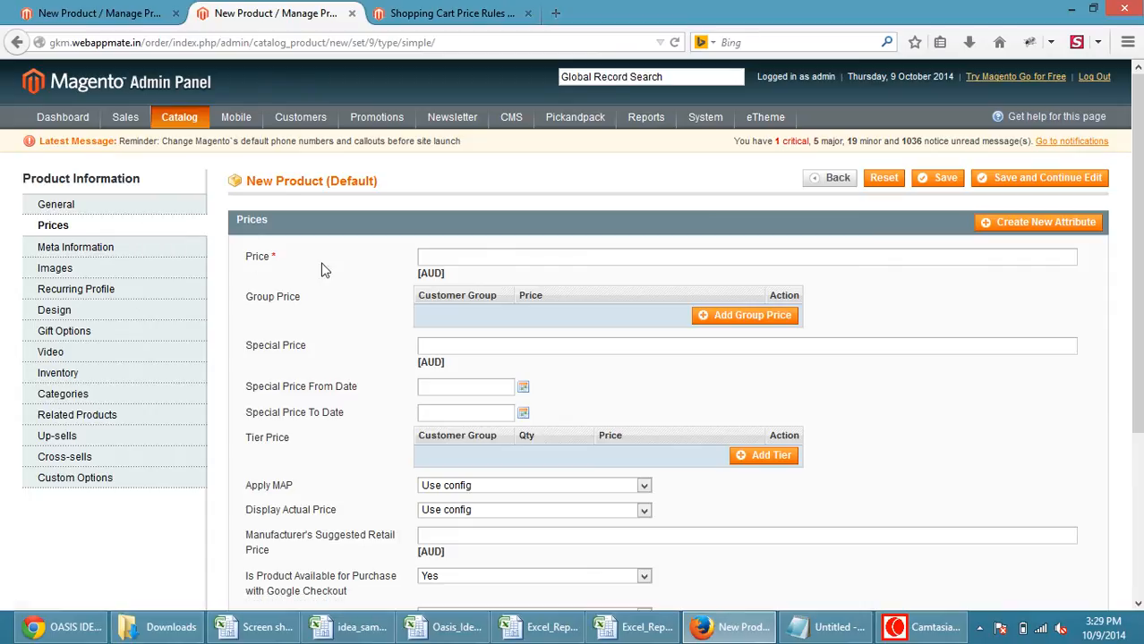
pyautogui.click(443, 255)
pyautogui.scroll(-2, 1135, 268)
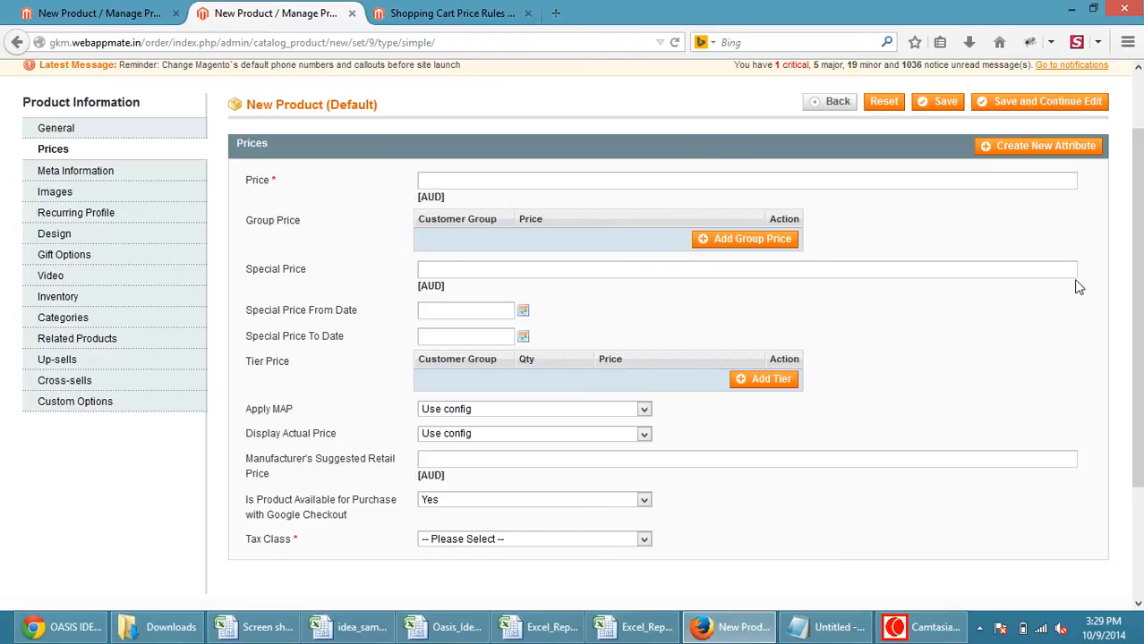
pyautogui.scroll(-3, 810, 384)
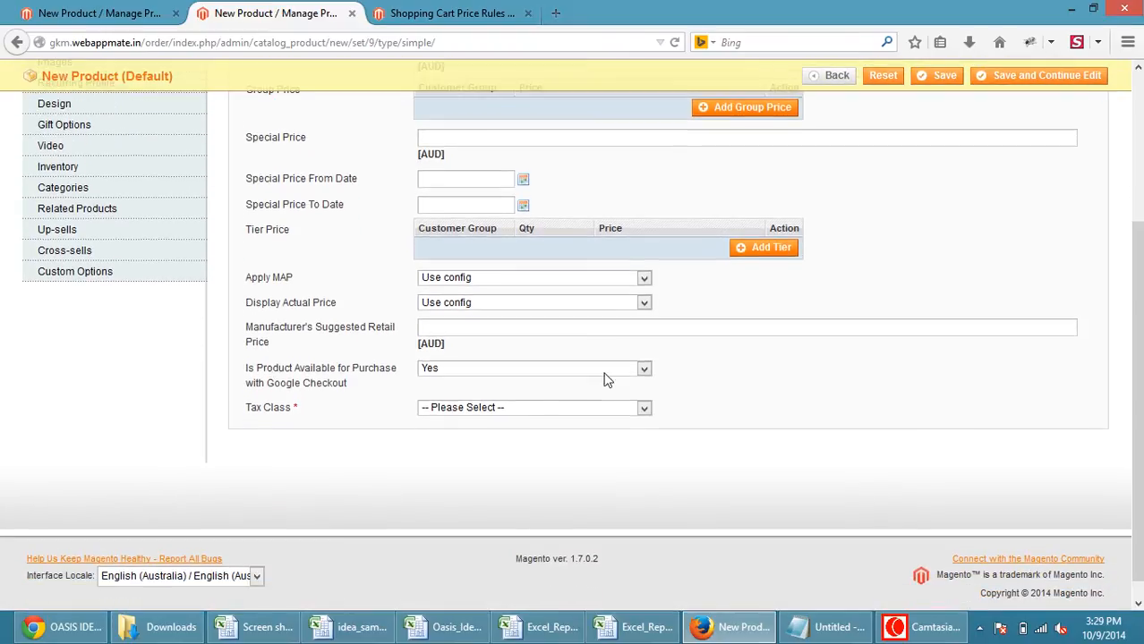
pyautogui.click(485, 410)
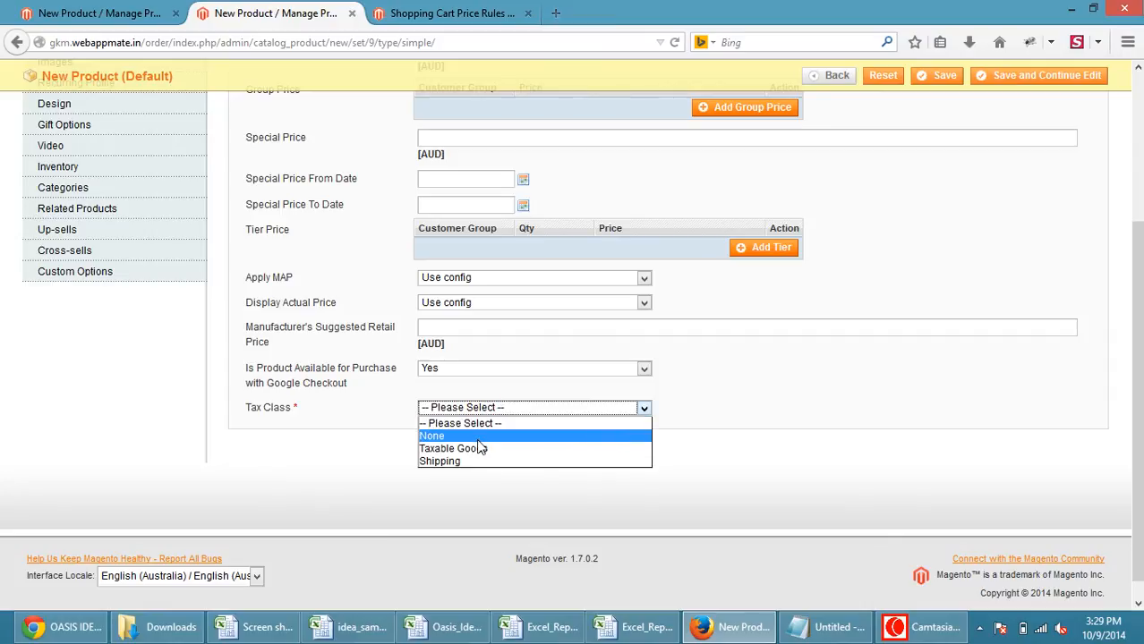
pyautogui.click(477, 436)
pyautogui.scroll(5, 629, 265)
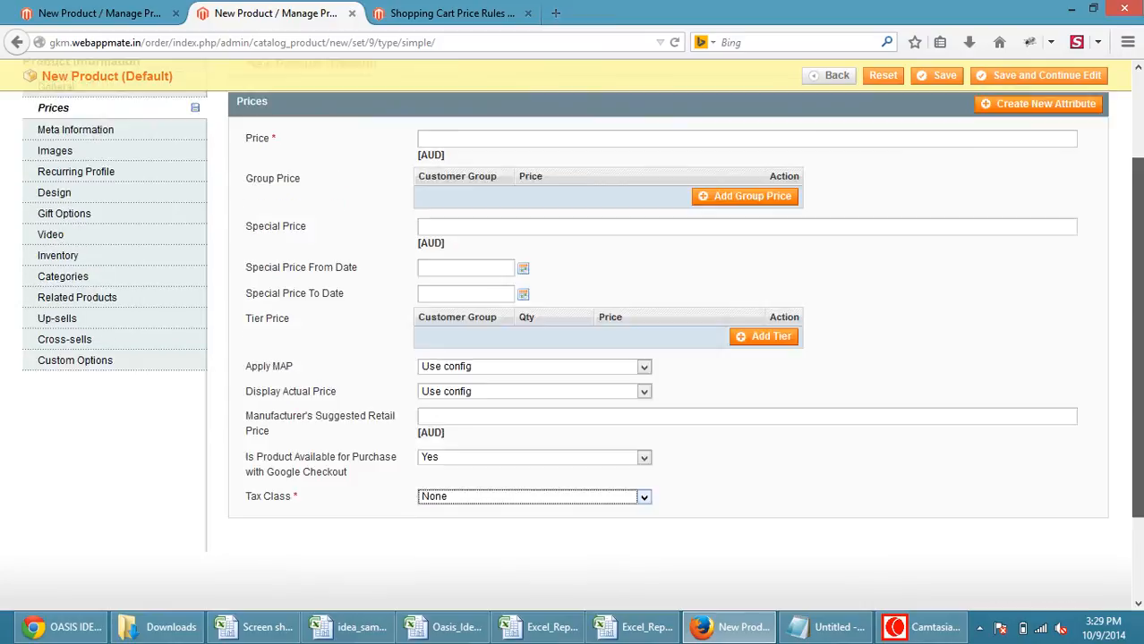
# Step: Review the product's meta title, keywords and description fields
pyautogui.click(85, 252)
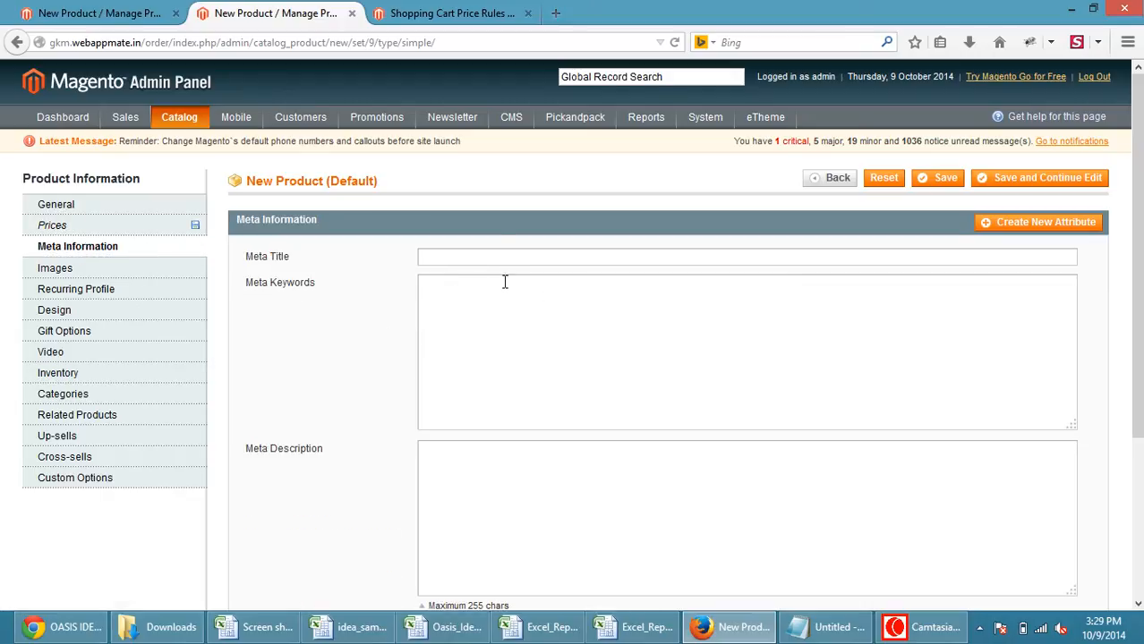
pyautogui.scroll(-3, 528, 337)
pyautogui.scroll(3, 528, 332)
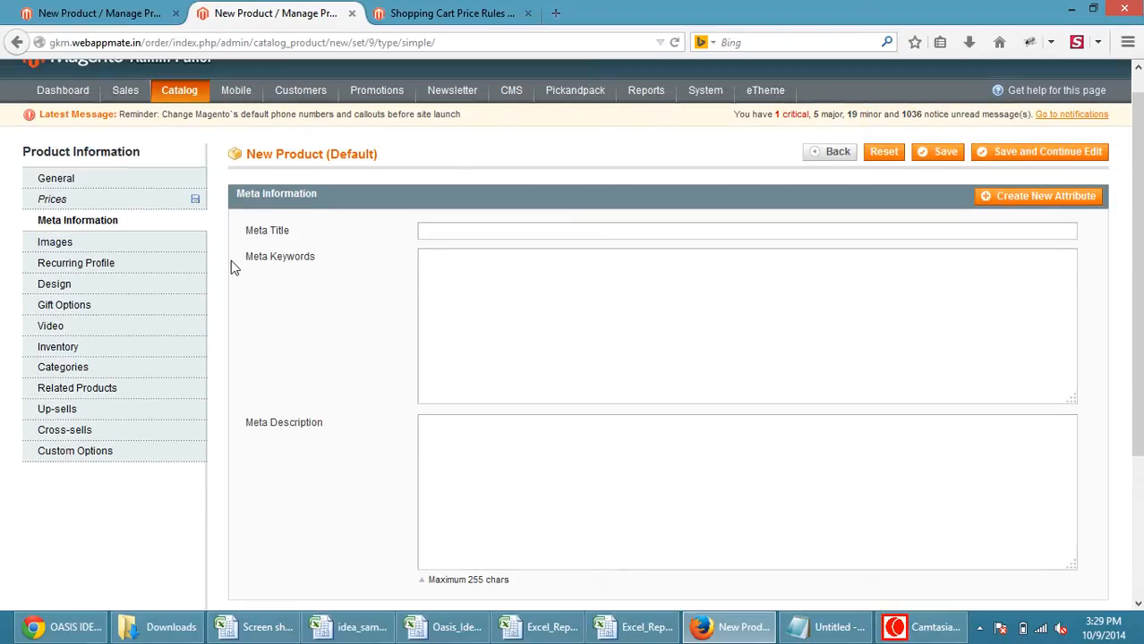
# Step: Upload the image Aldo_Men_TopNav.png to the new product's images
pyautogui.click(81, 247)
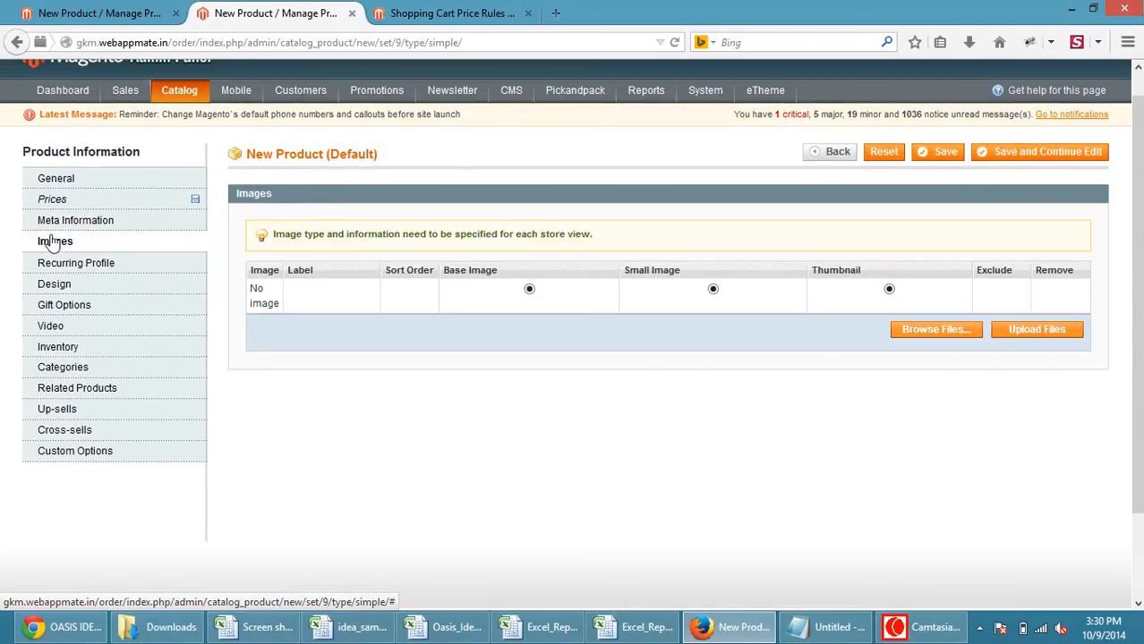
pyautogui.click(912, 333)
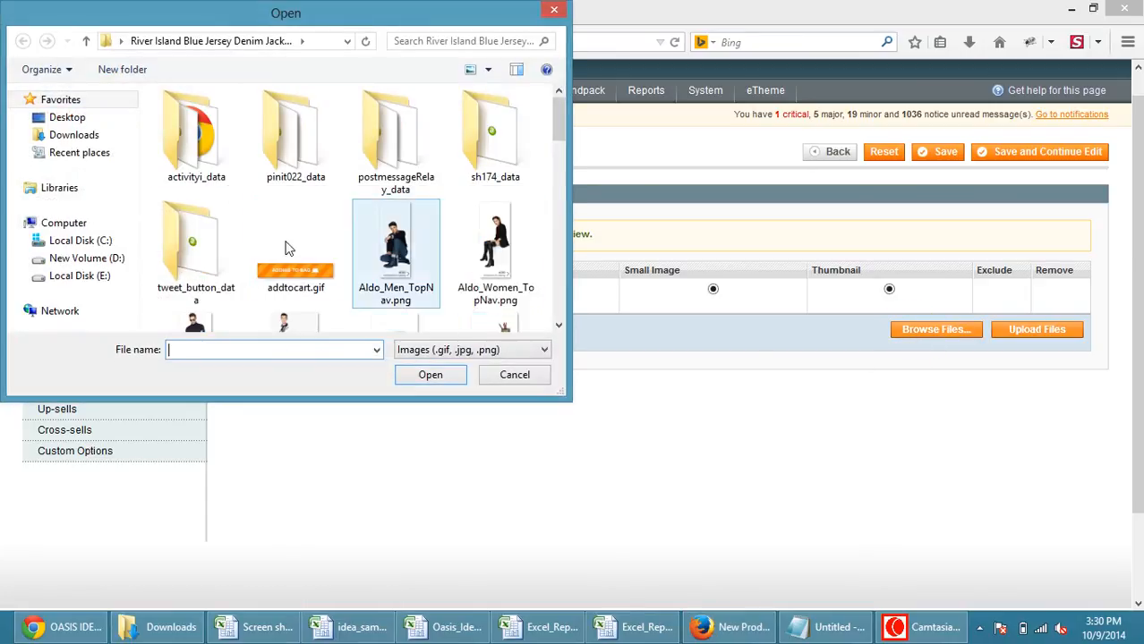
pyautogui.click(554, 10)
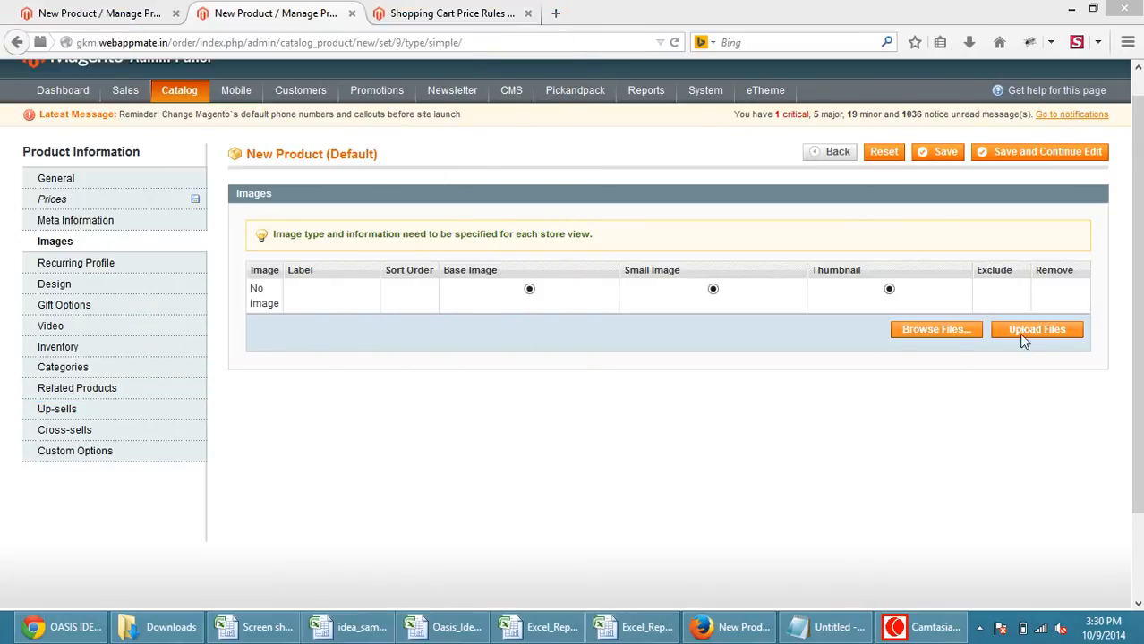
pyautogui.click(926, 330)
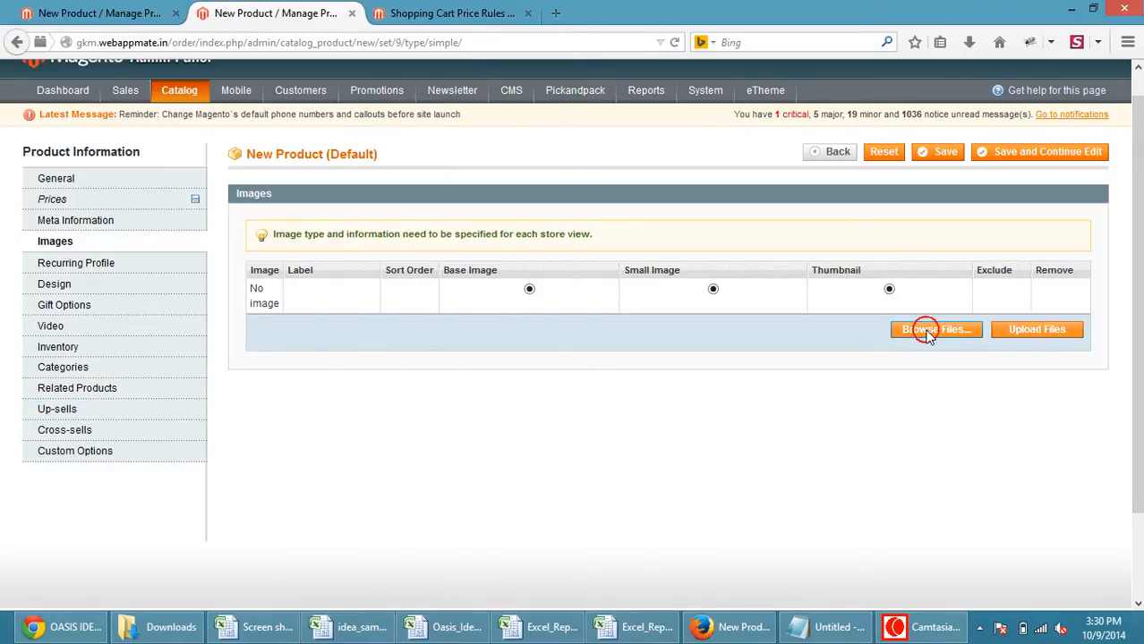
pyautogui.doubleClick(394, 242)
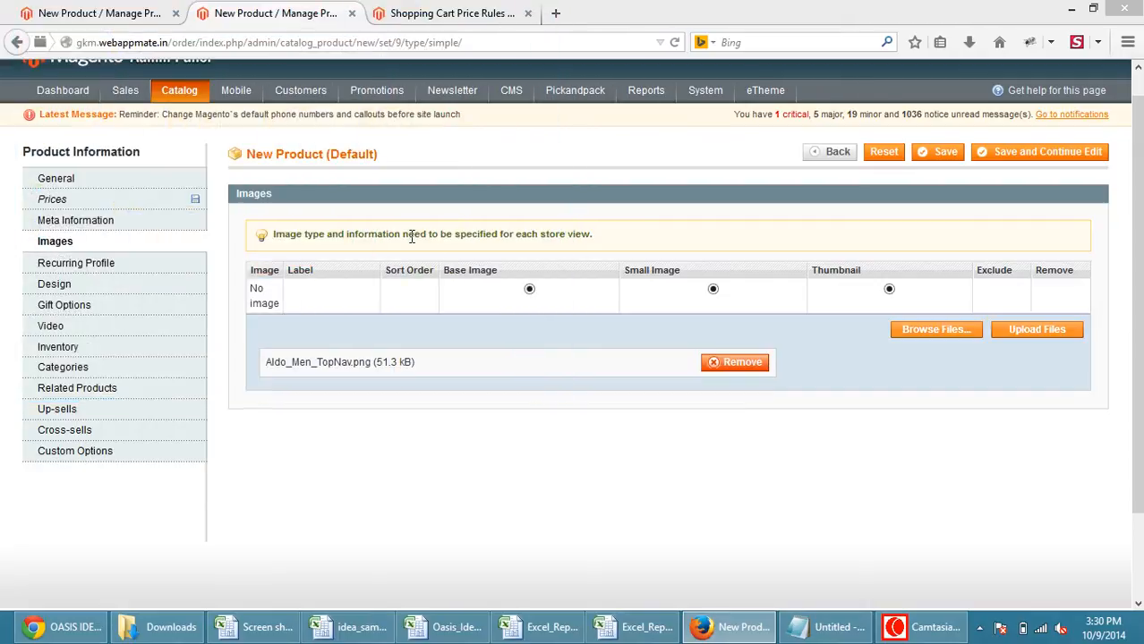
pyautogui.click(1014, 331)
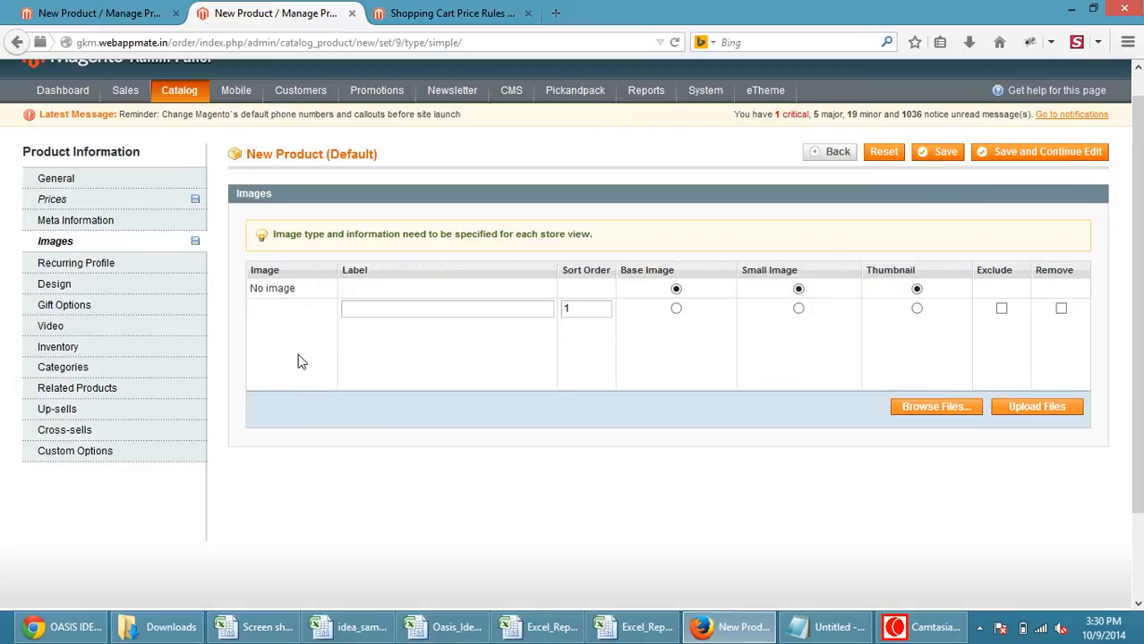
pyautogui.moveTo(292, 368)
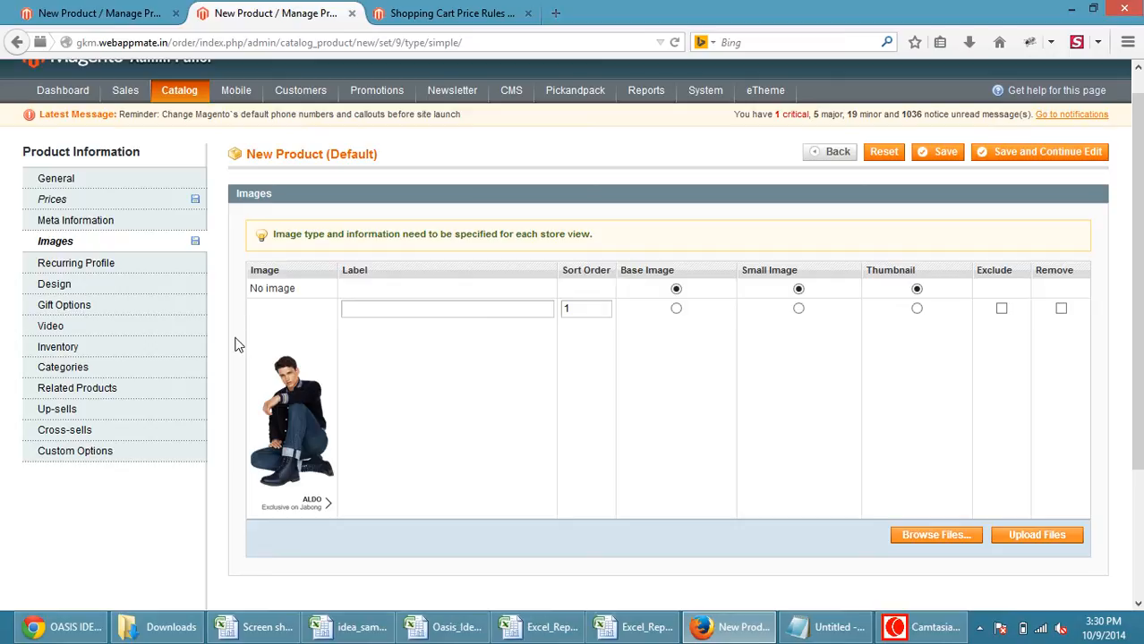
# Step: Set the product's stock quantity to 100 in its inventory settings
pyautogui.click(104, 348)
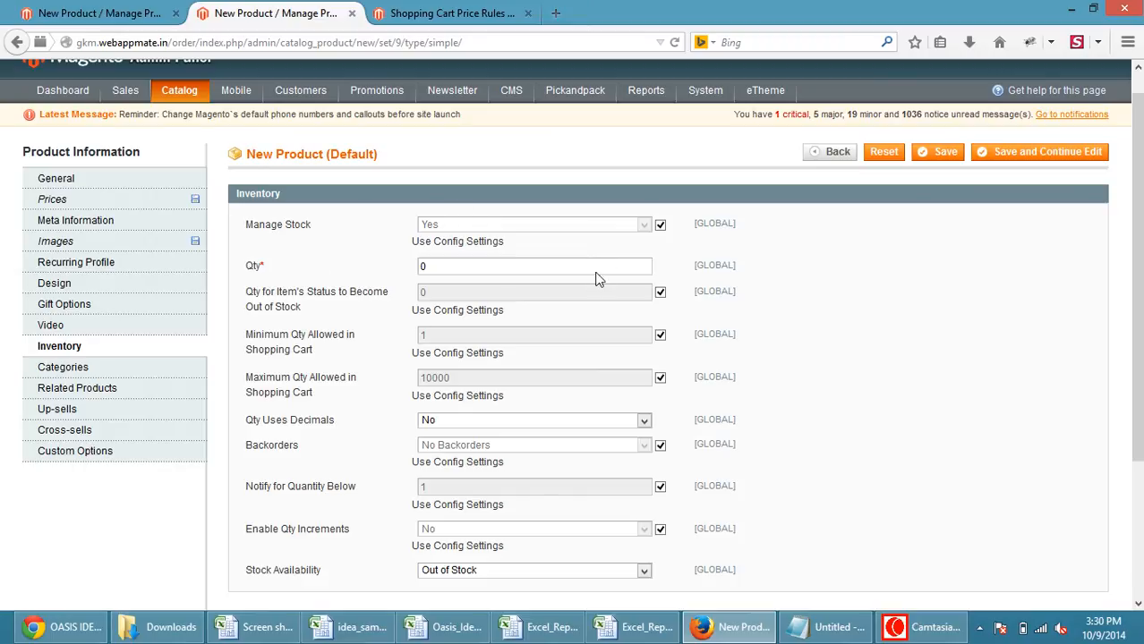
pyautogui.click(441, 266)
pyautogui.moveTo(1137, 279); pyautogui.dragTo(1140, 327)
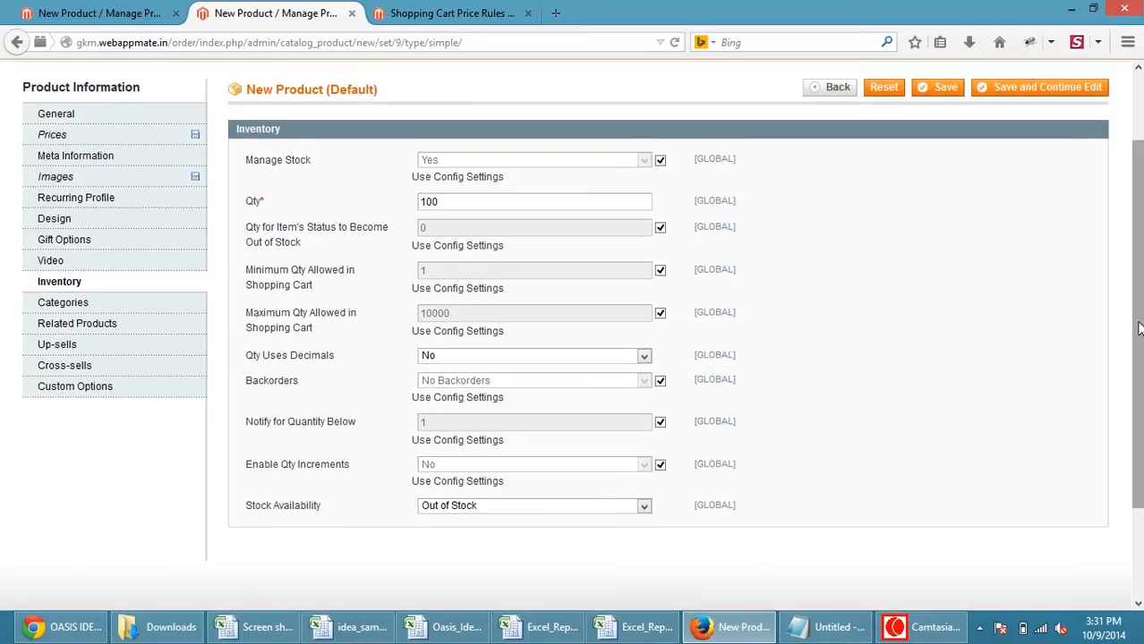
# Step: Set the new product's Stock Availability to In Stock in its inventory settings
pyautogui.click(1132, 320)
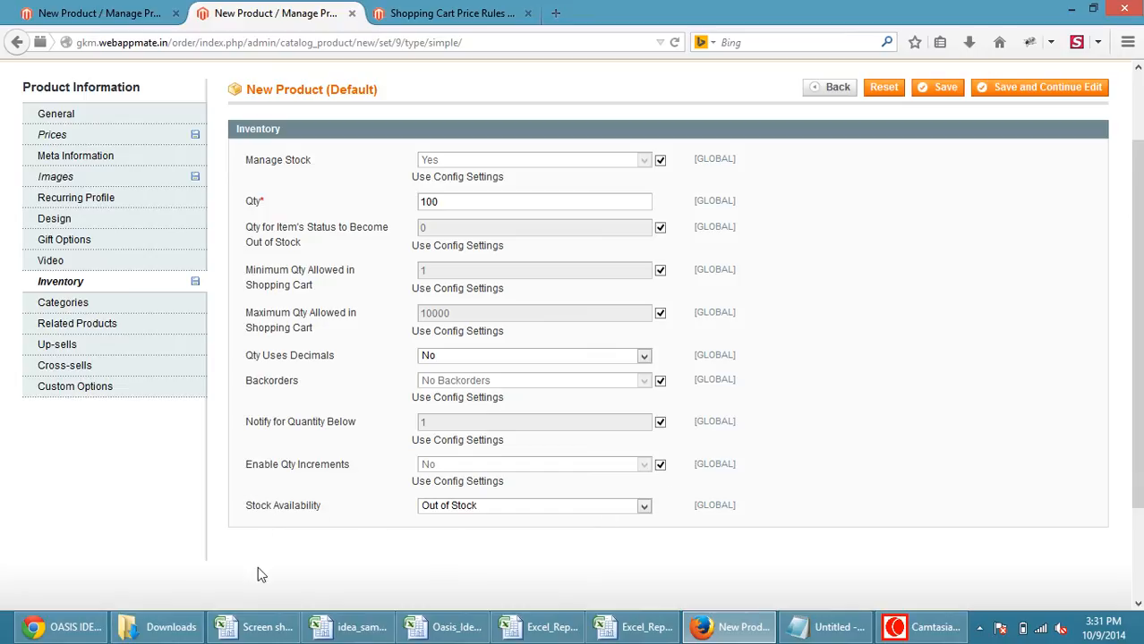
pyautogui.click(473, 509)
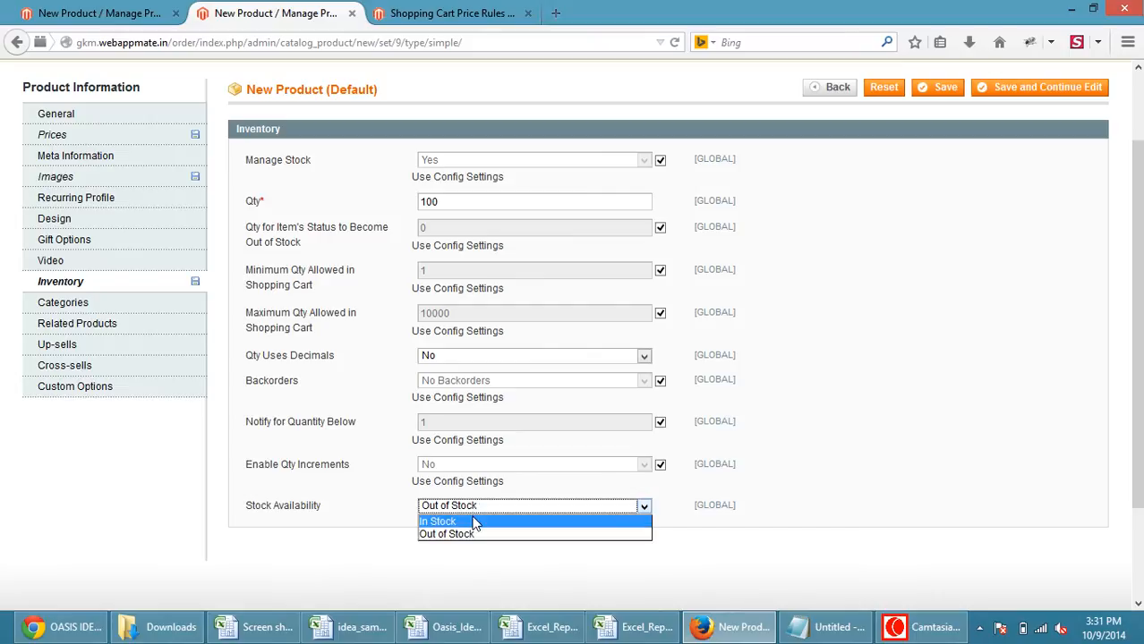
pyautogui.click(475, 523)
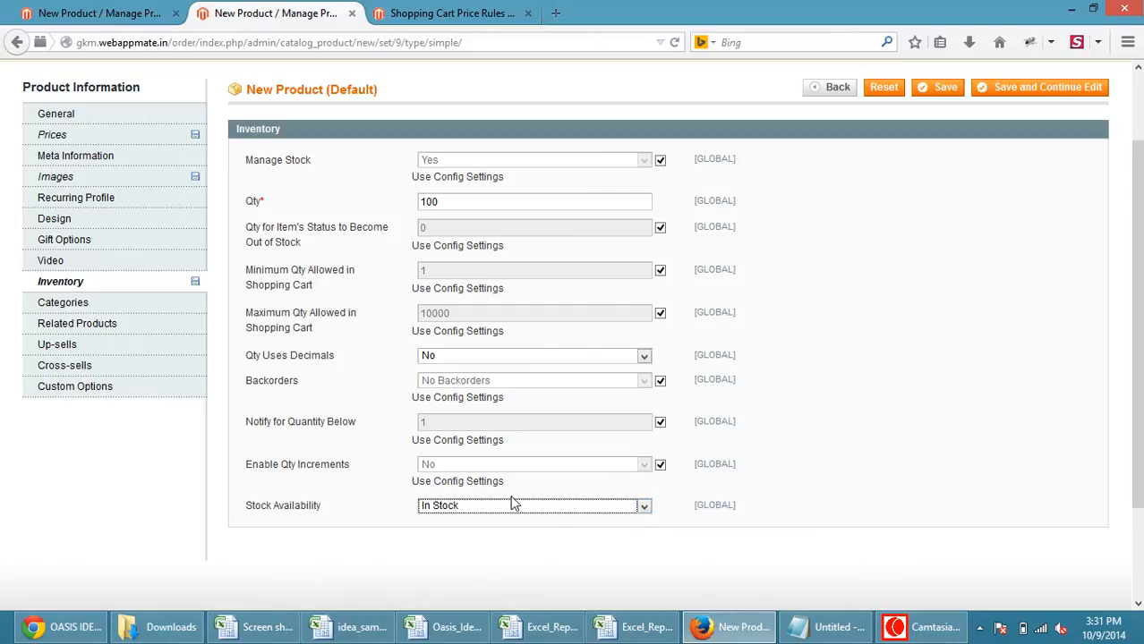
# Step: Review the category tree available for the new product and expand the BEEF category
pyautogui.click(146, 302)
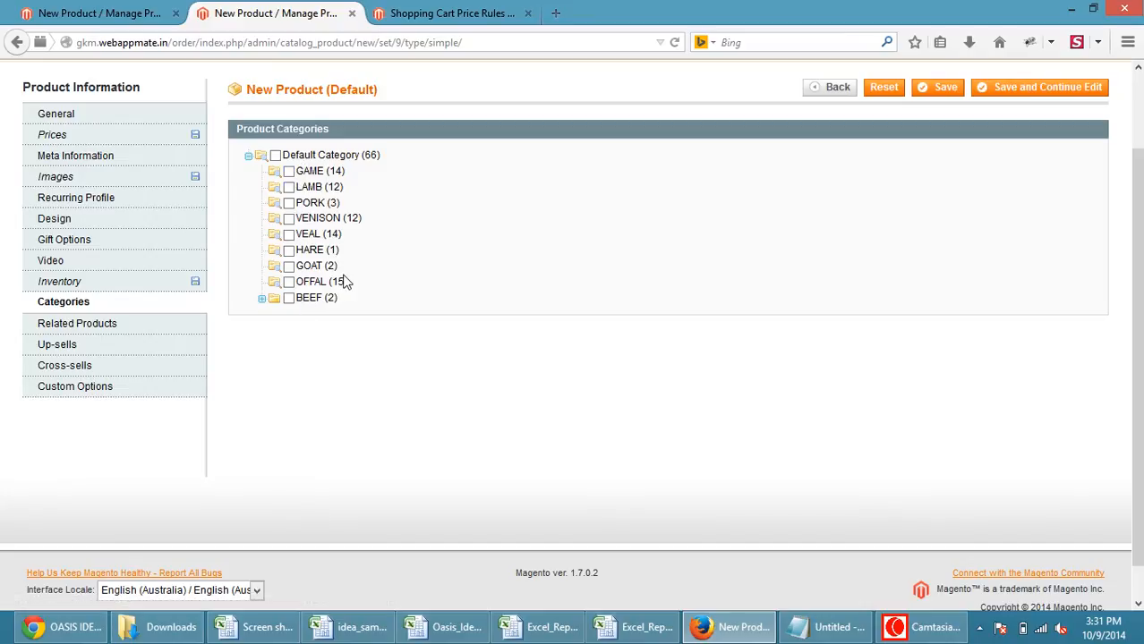
pyautogui.click(261, 299)
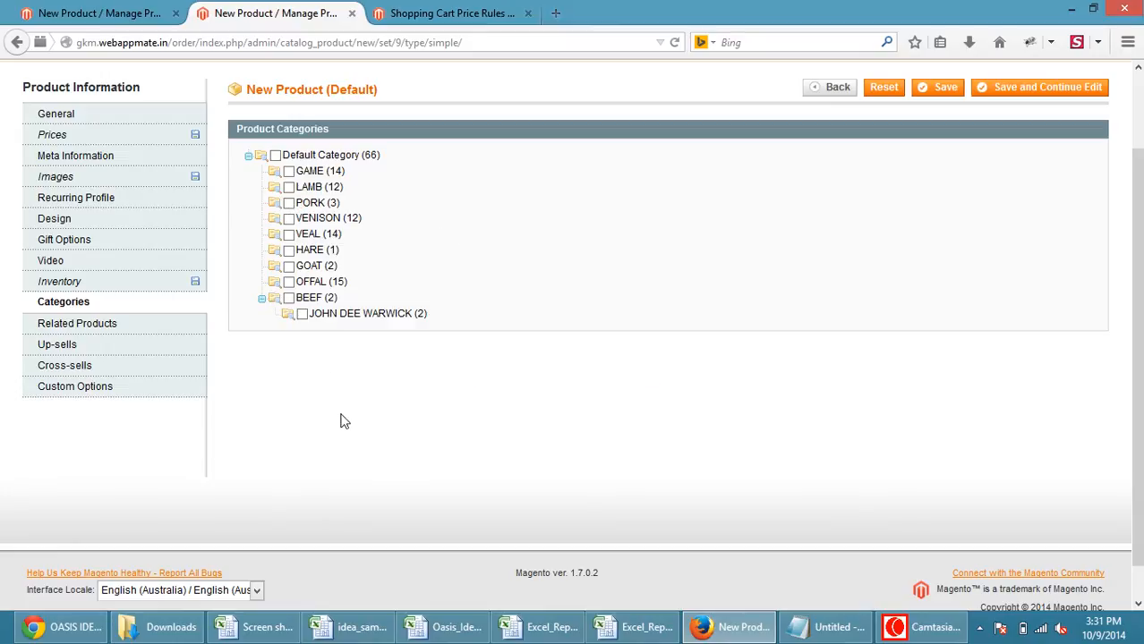
# Step: Add a custom option titled Color to the product with Radio Buttons as its input type
pyautogui.click(108, 390)
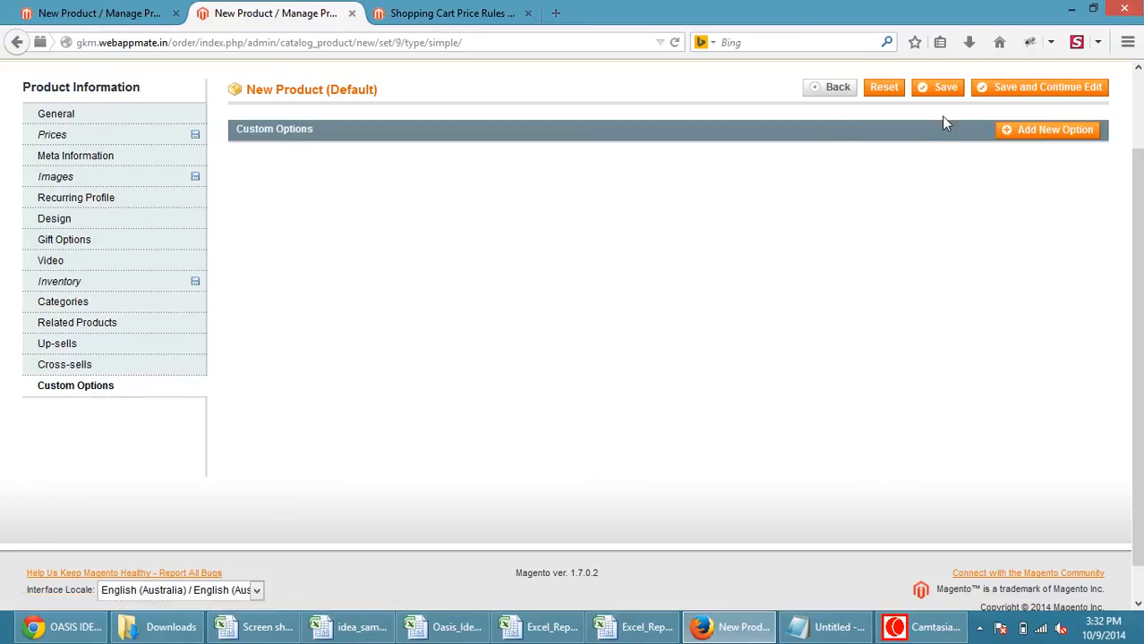
pyautogui.click(1038, 130)
pyautogui.click(358, 203)
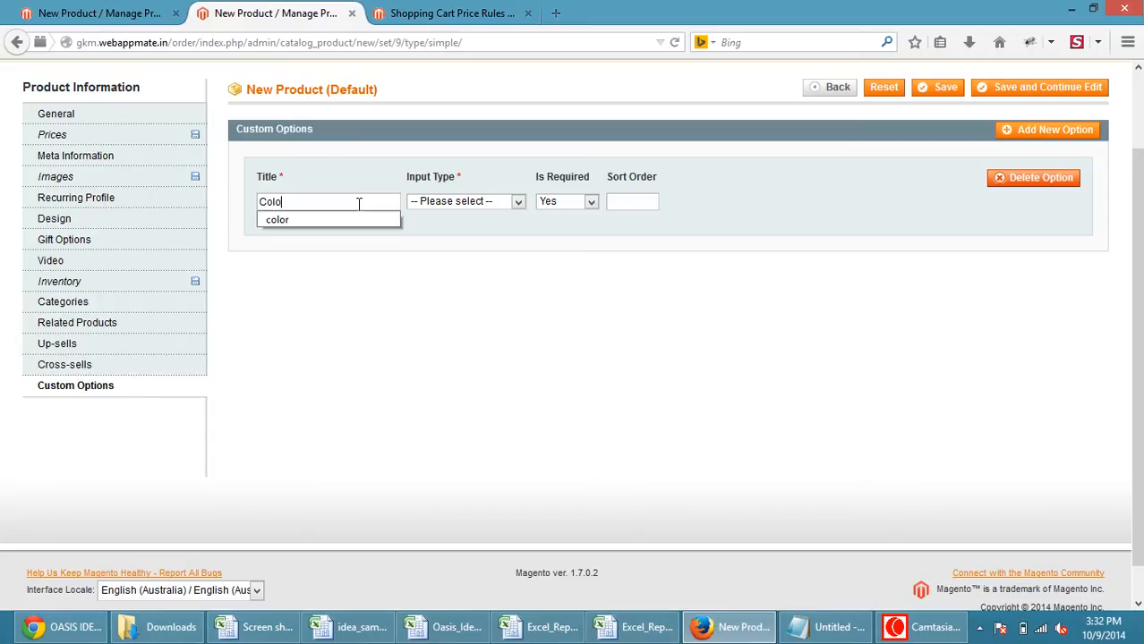
pyautogui.click(509, 203)
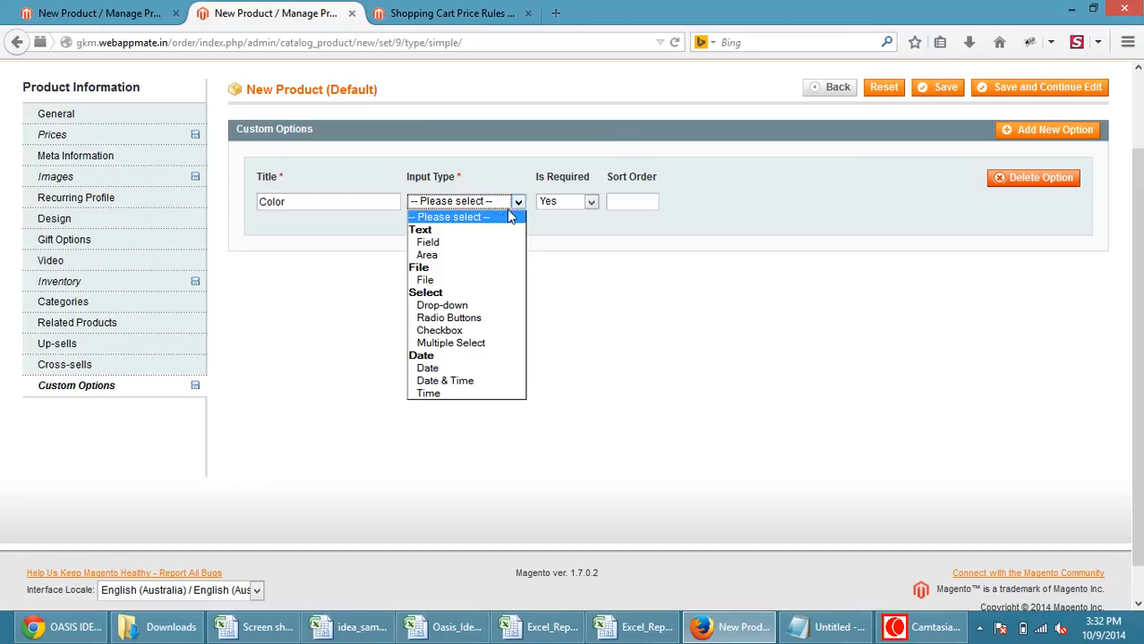
pyautogui.click(466, 319)
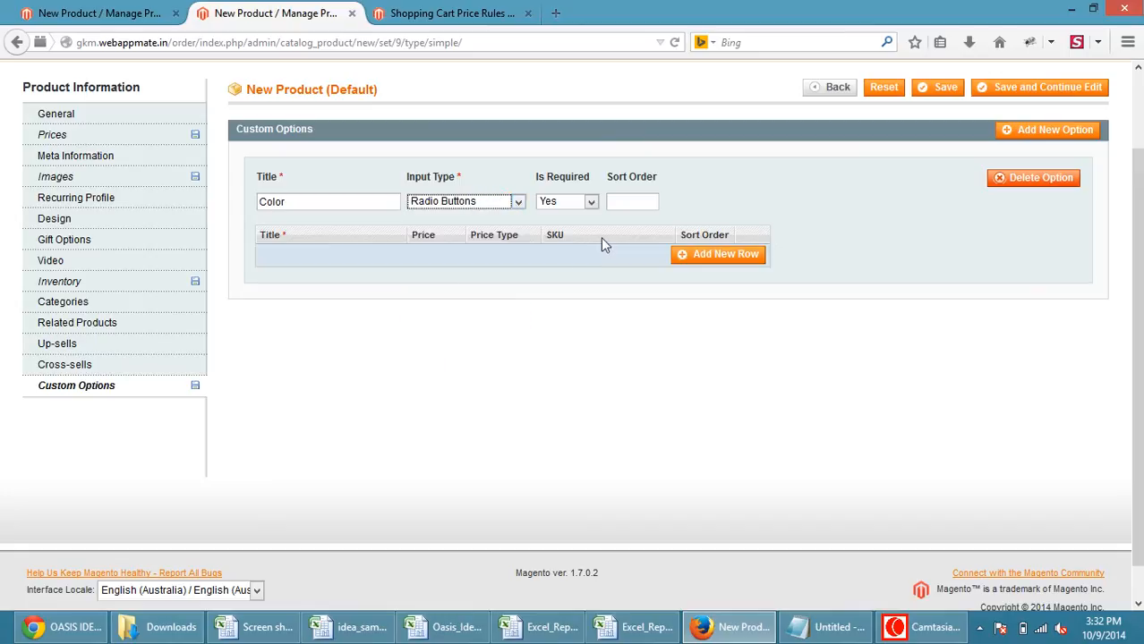
# Step: Add two value rows titled Red and Black to the Color custom option
pyautogui.click(721, 256)
pyautogui.click(363, 256)
pyautogui.write('Red')
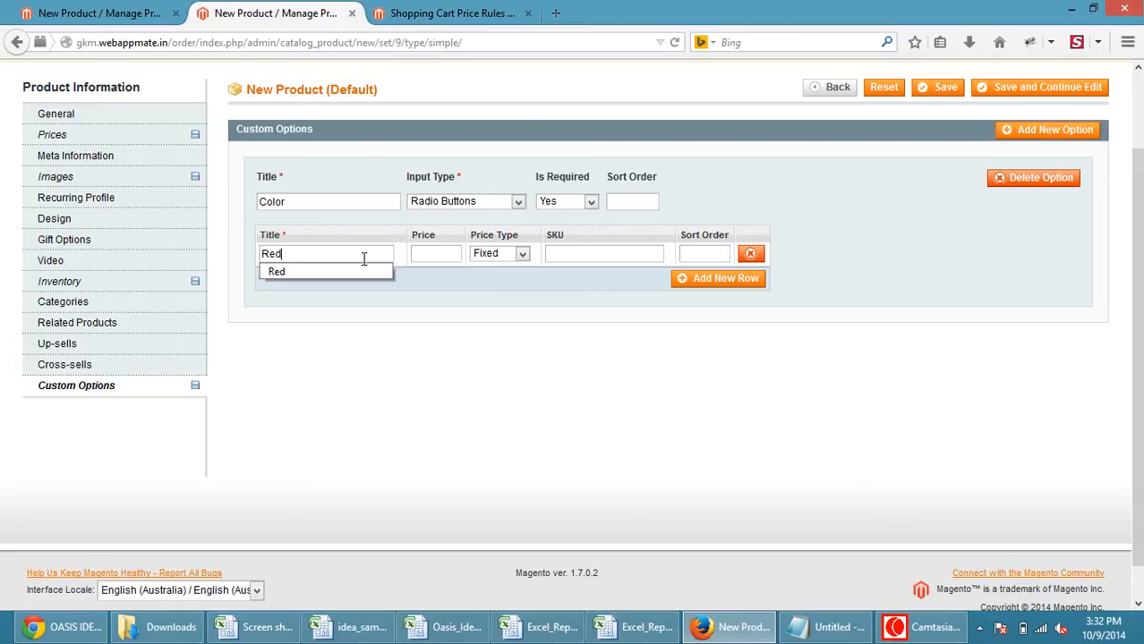
pyautogui.click(435, 254)
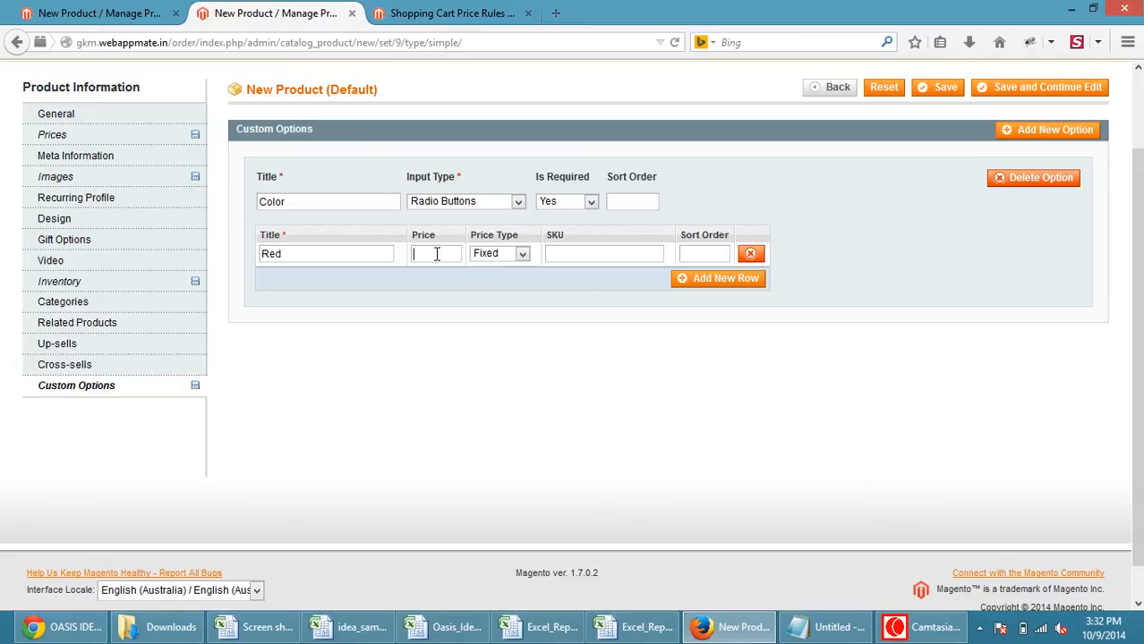
pyautogui.click(712, 280)
pyautogui.click(303, 278)
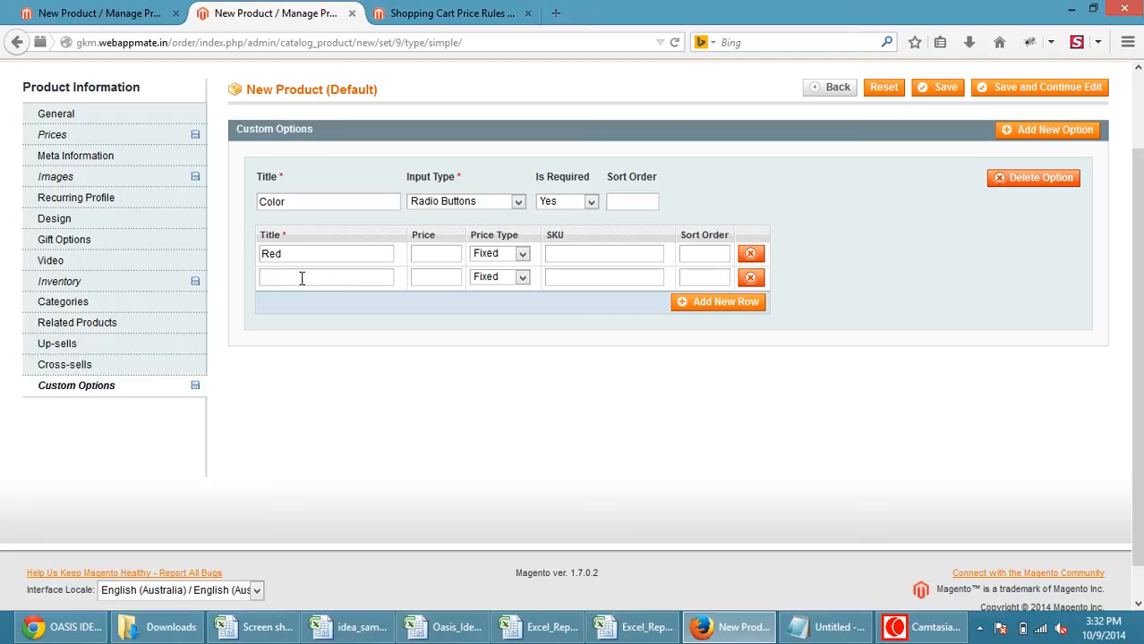
pyautogui.write('B')
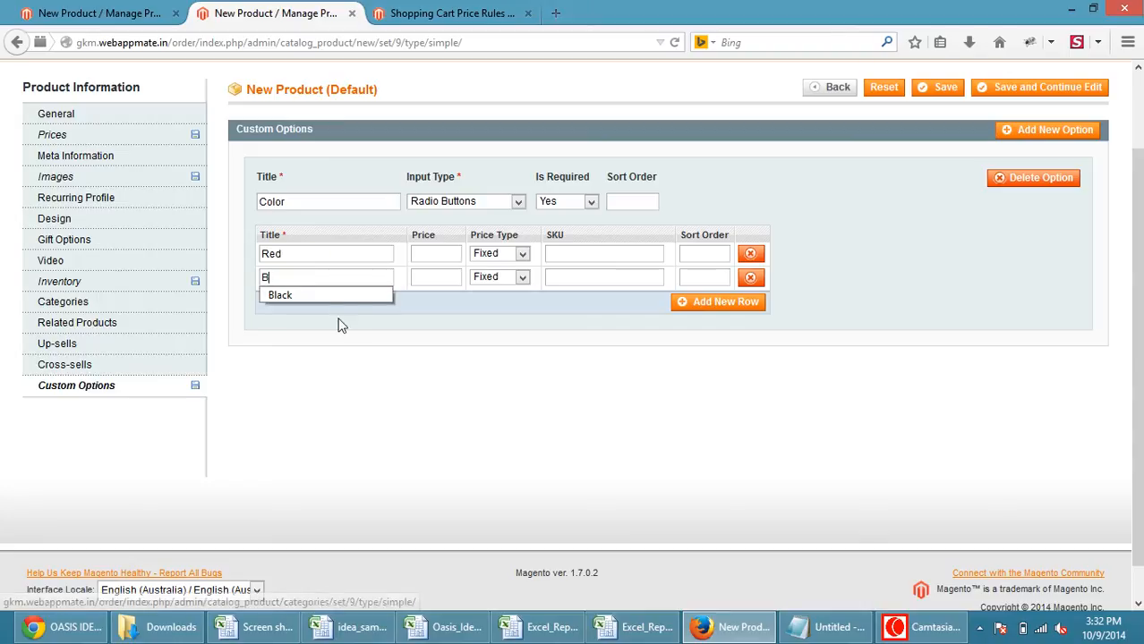
pyautogui.click(323, 296)
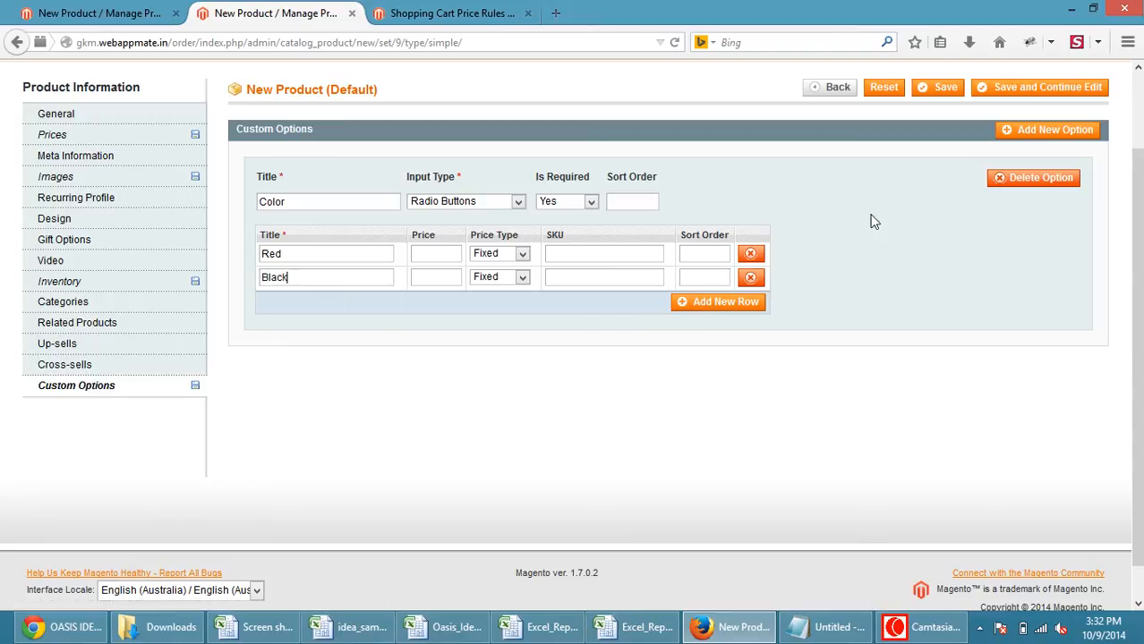
pyautogui.click(1074, 96)
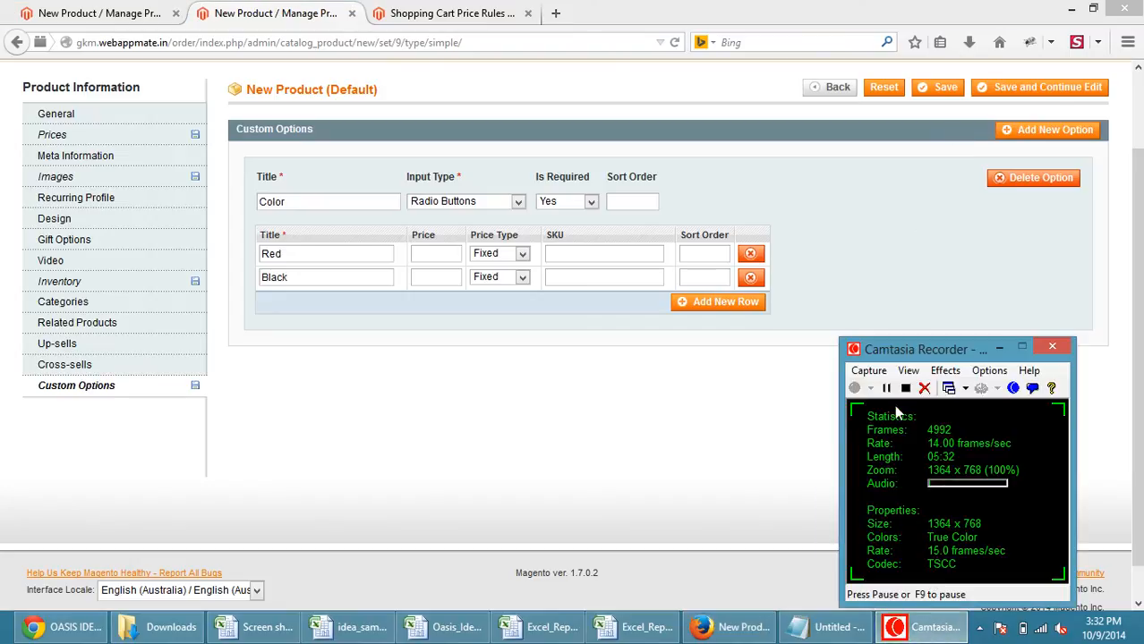
pyautogui.click(851, 395)
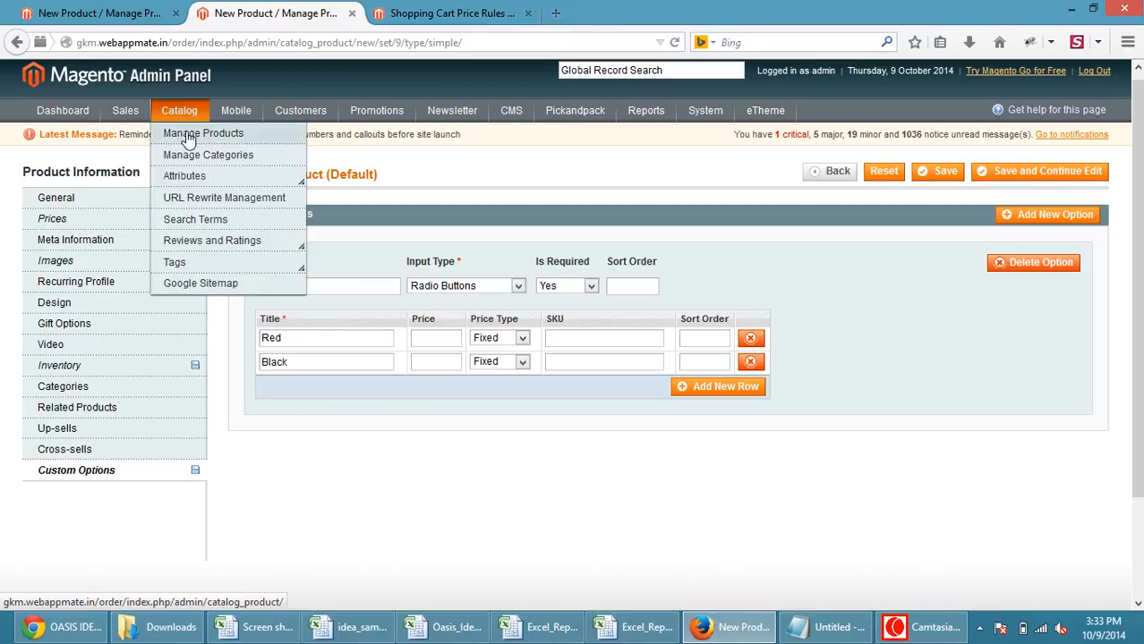
# Step: Start another new simple product using the Lamb Bones attribute set
pyautogui.click(189, 136)
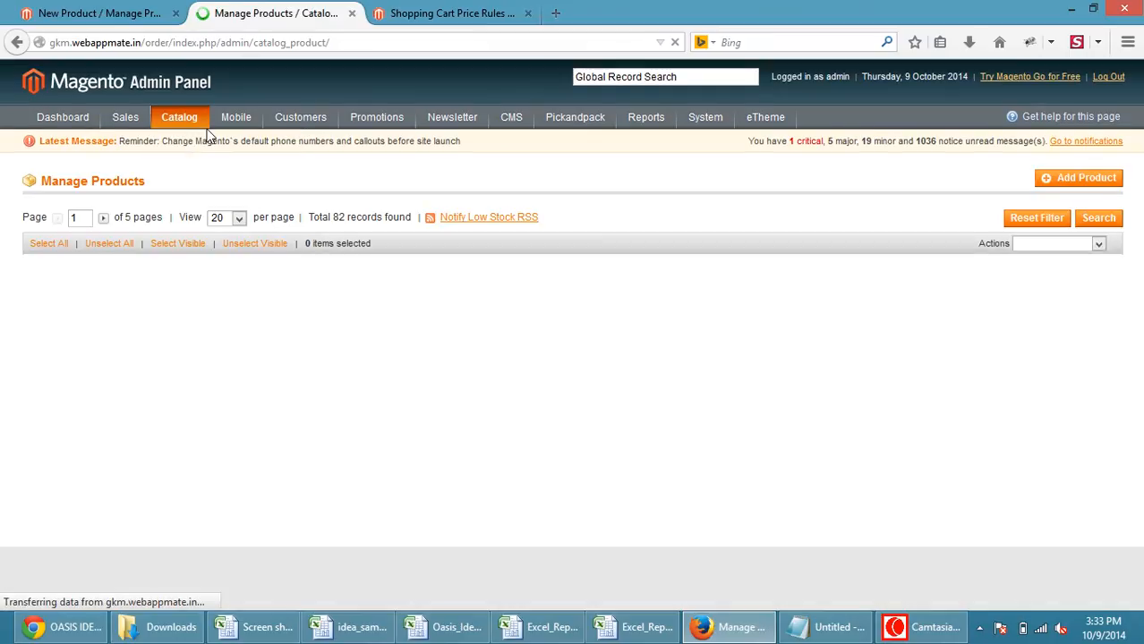
pyautogui.click(1045, 182)
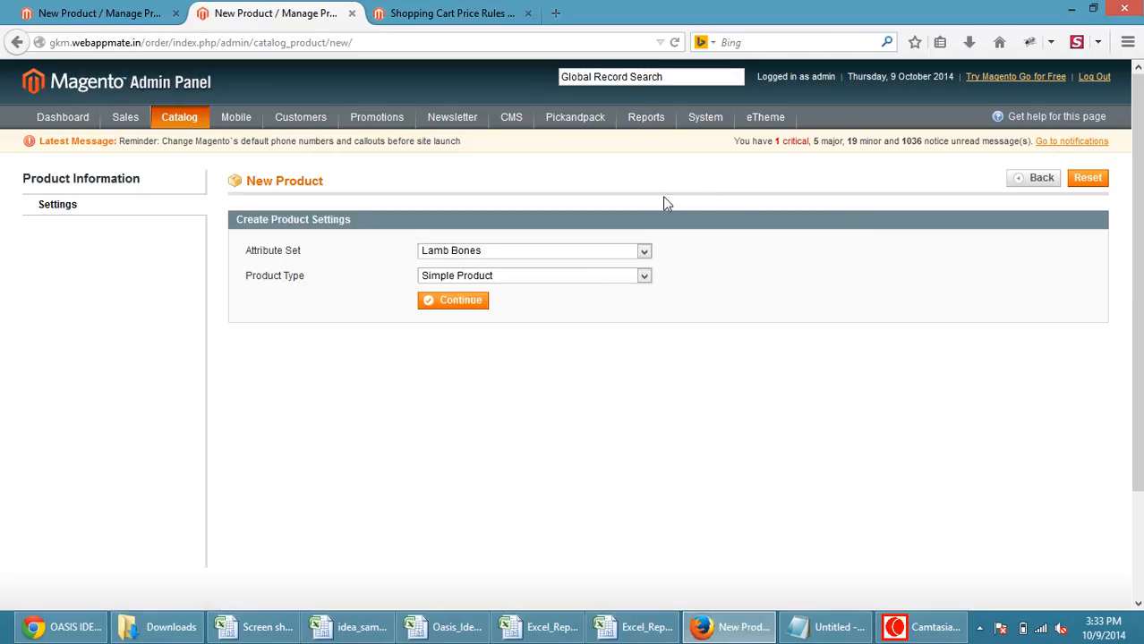
pyautogui.click(641, 252)
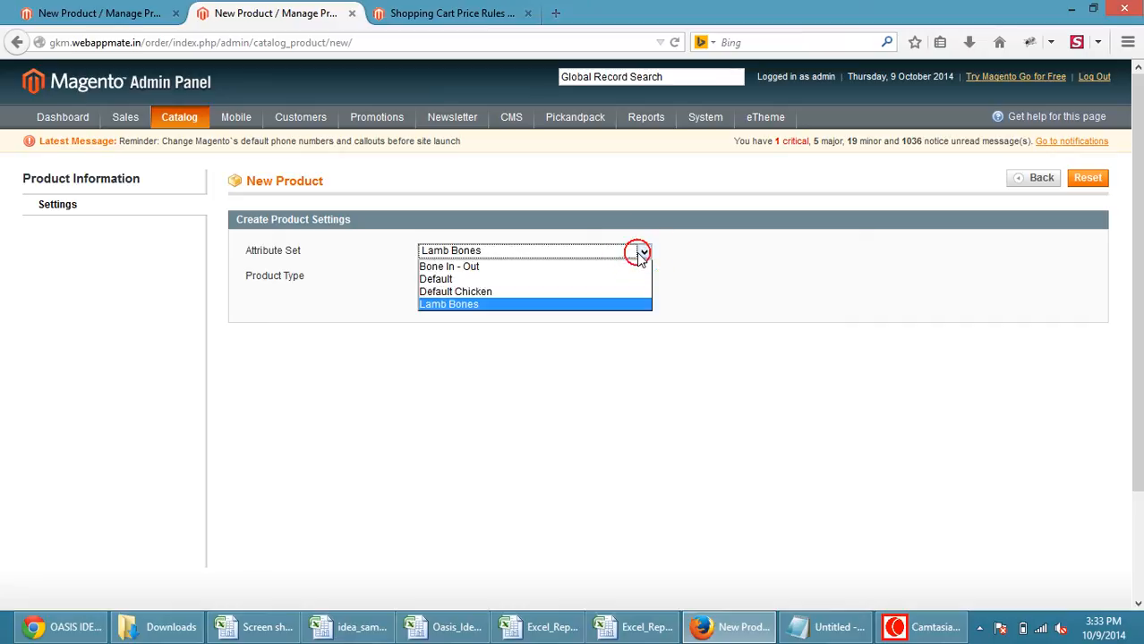
pyautogui.click(479, 305)
pyautogui.click(467, 304)
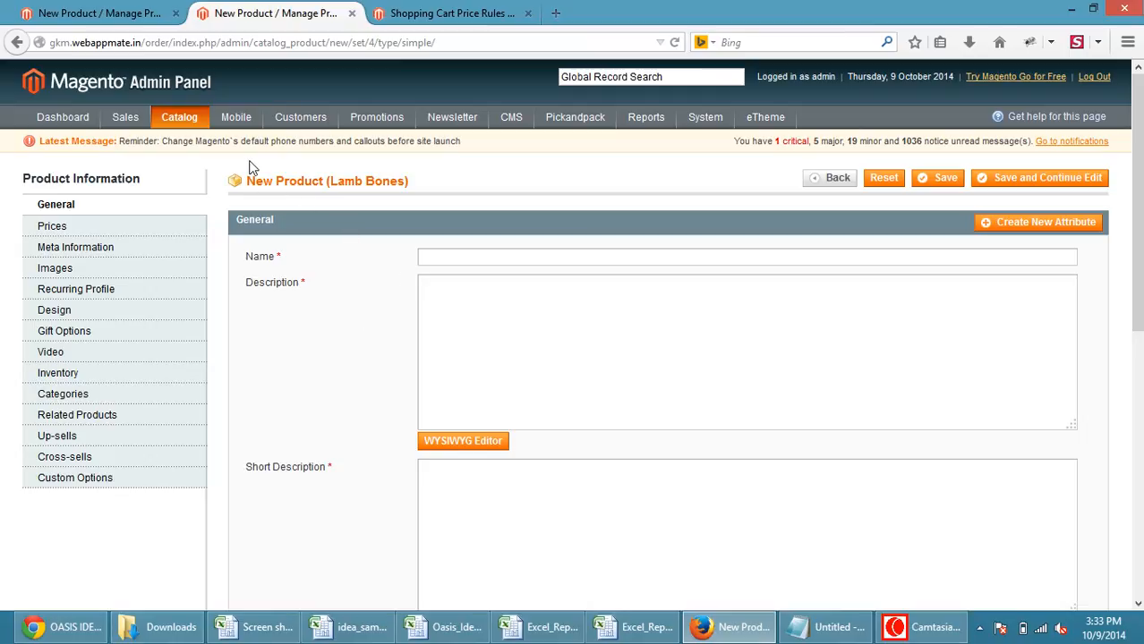
# Step: Open a blank new product attribute from attribute management and review its properties and its label and option settings
pyautogui.moveTo(188, 119)
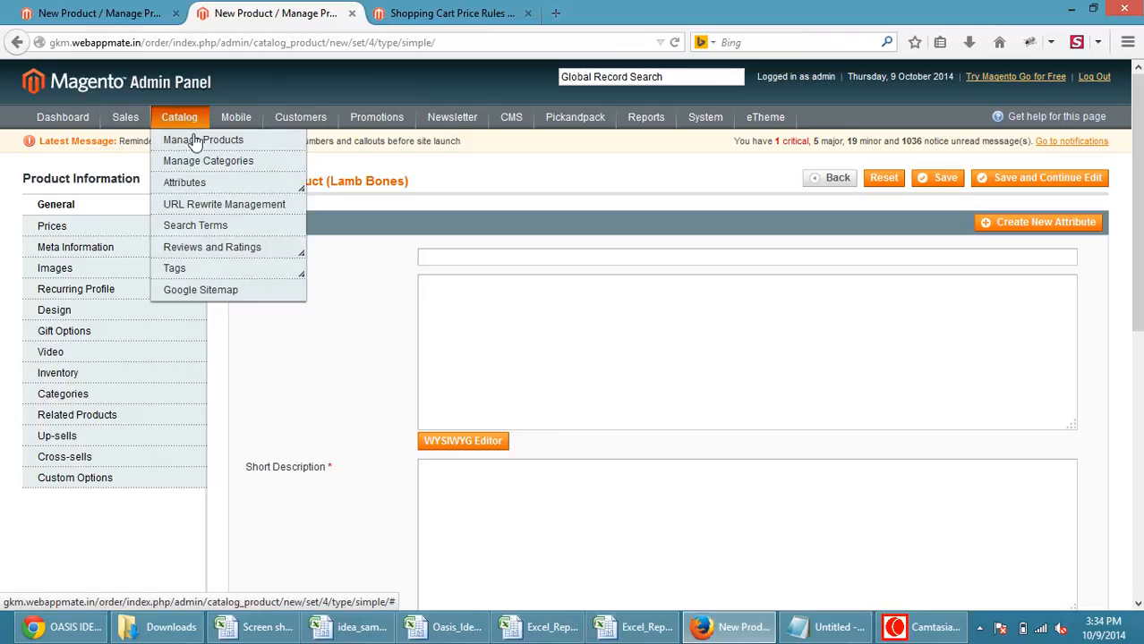
pyautogui.moveTo(208, 190)
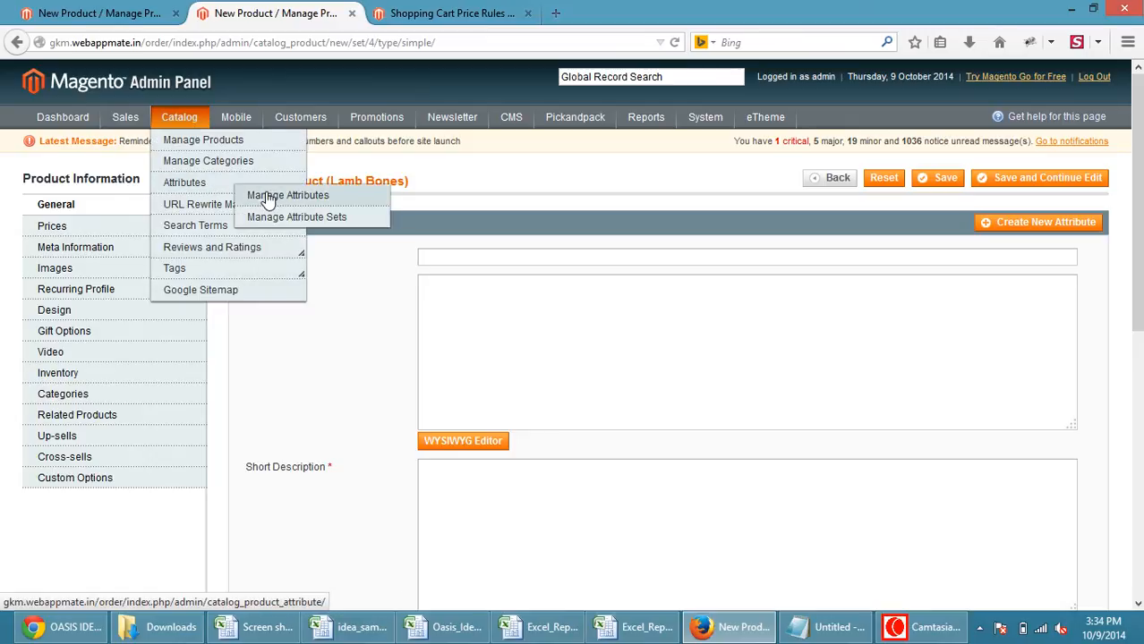
pyautogui.click(301, 198)
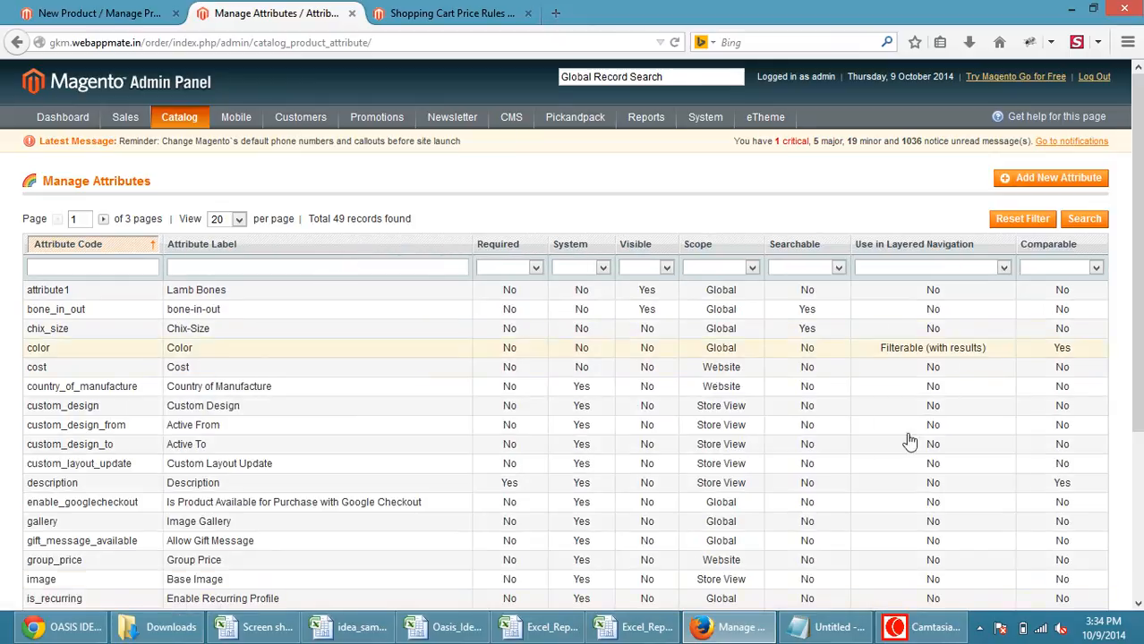
pyautogui.click(1054, 184)
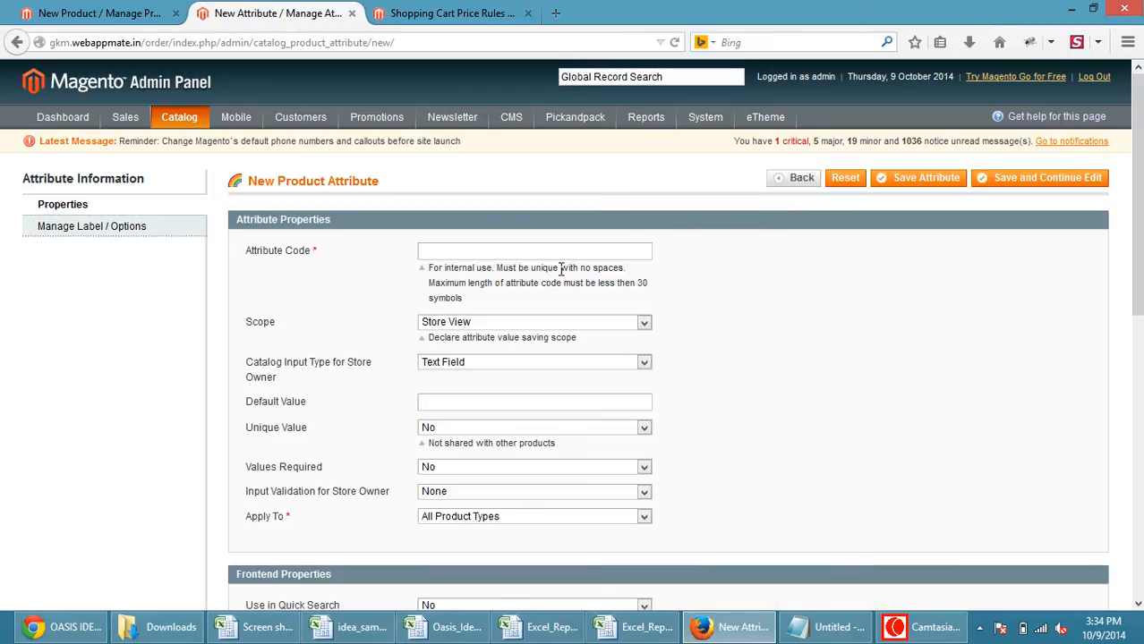
pyautogui.scroll(-3, 558, 269)
pyautogui.scroll(-3, 575, 306)
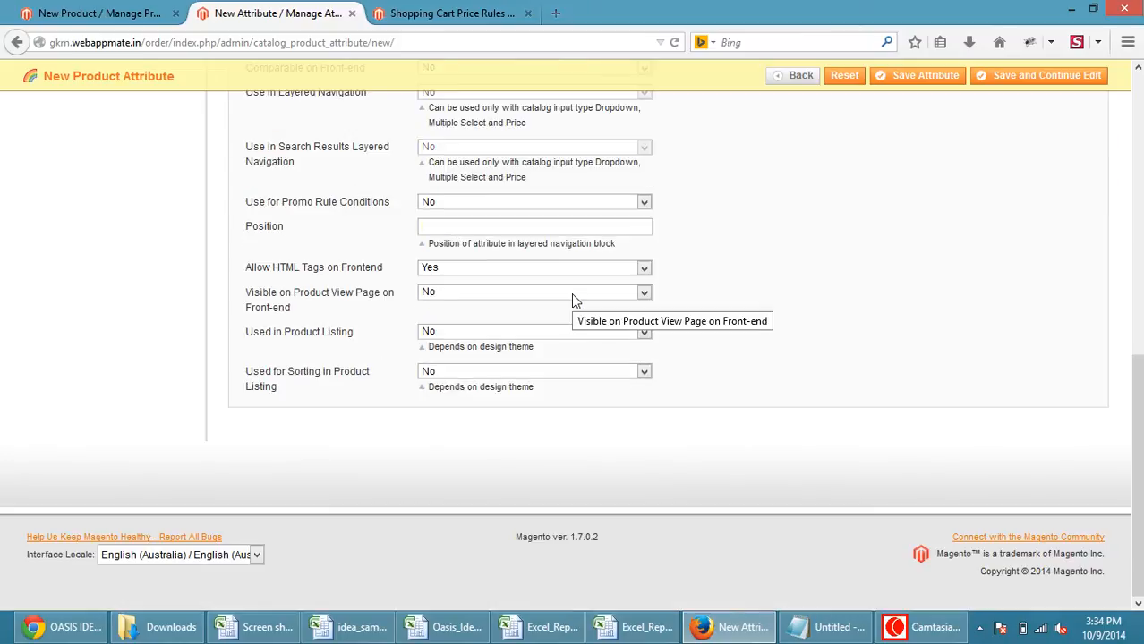
pyautogui.scroll(7, 641, 290)
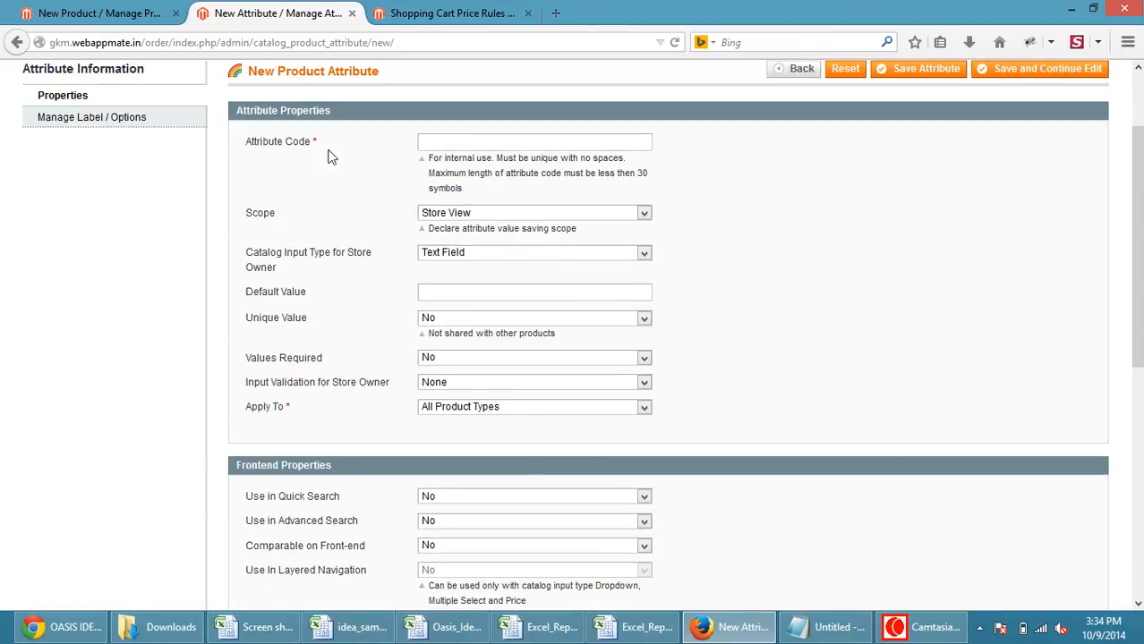
pyautogui.click(104, 116)
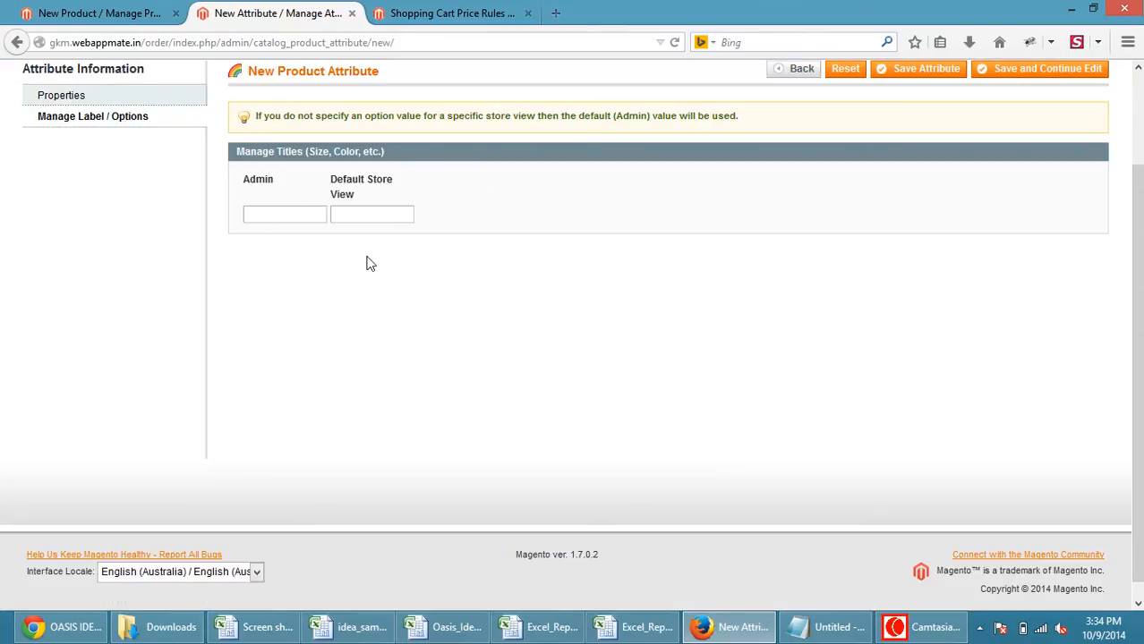
pyautogui.scroll(2, 781, 229)
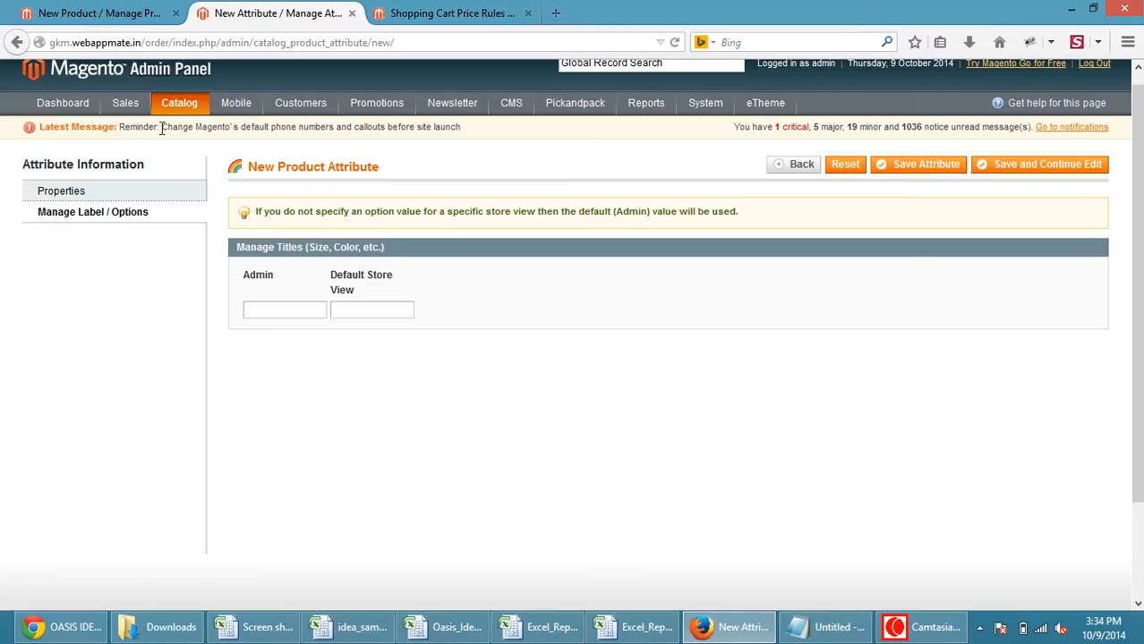
# Step: Open a blank new attribute set from attribute set management and review the existing sets it can be based on
pyautogui.moveTo(177, 103)
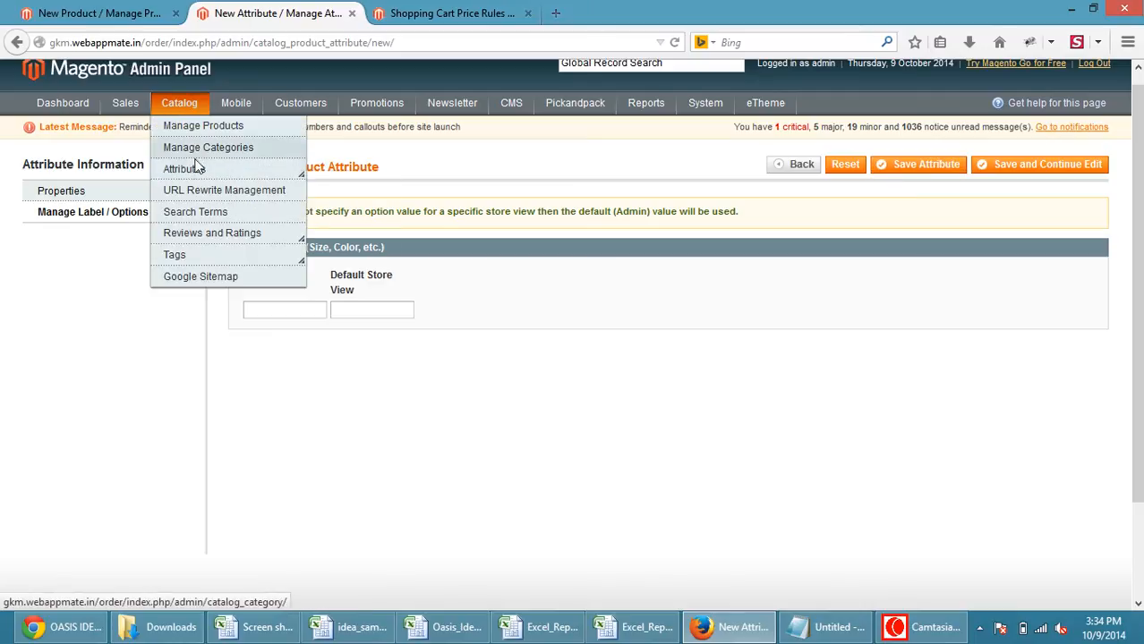
pyautogui.moveTo(198, 173)
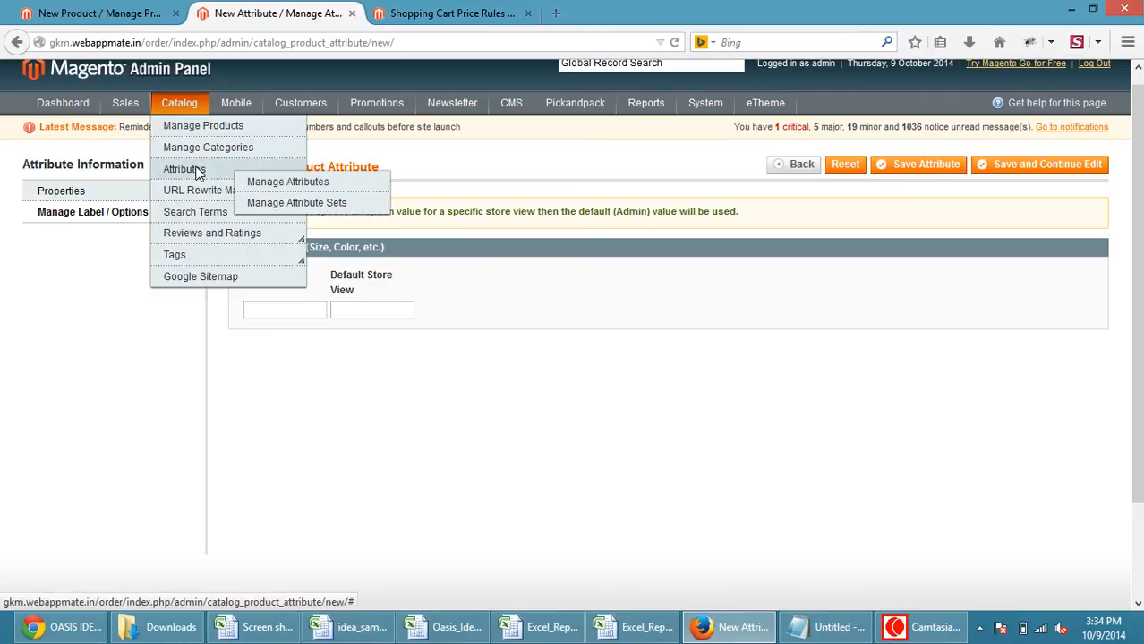
pyautogui.click(278, 205)
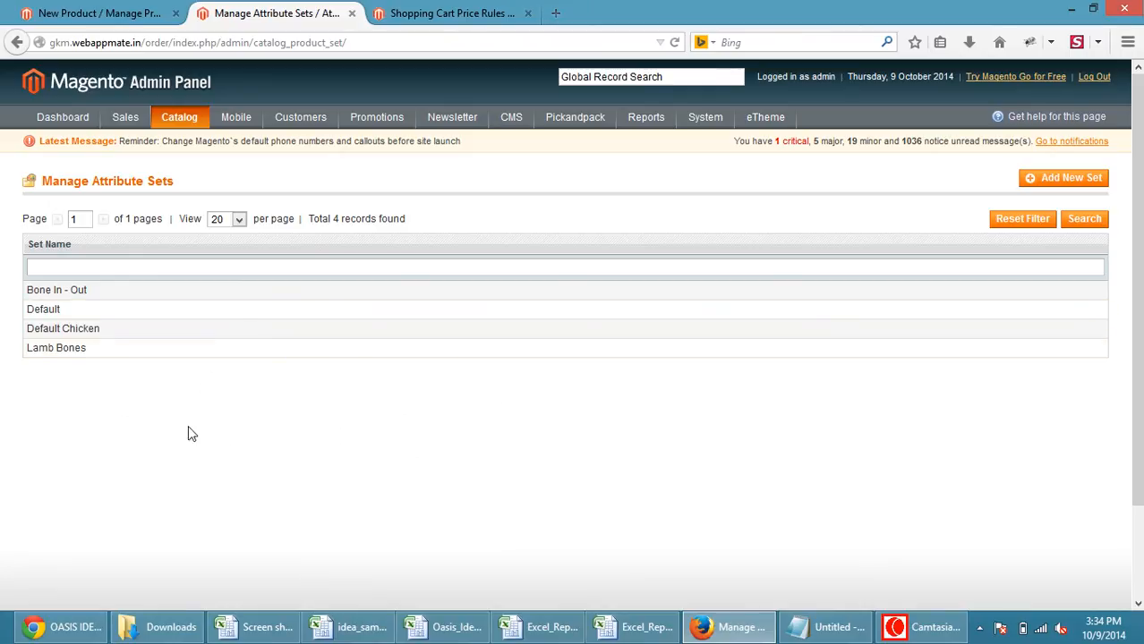
pyautogui.click(1045, 184)
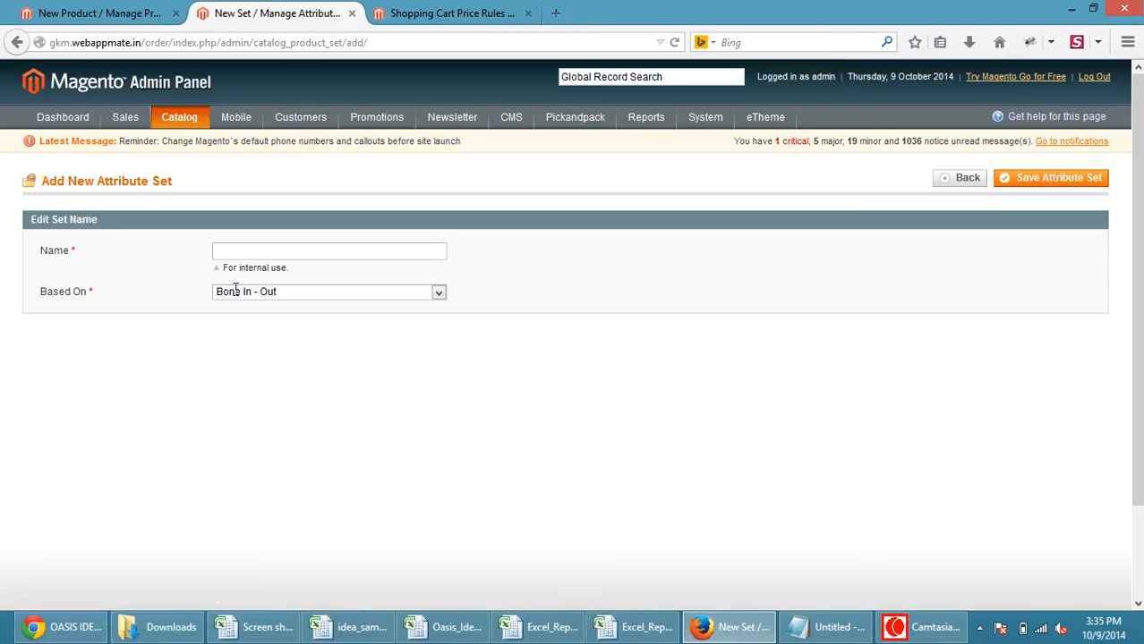
pyautogui.click(238, 255)
pyautogui.click(275, 296)
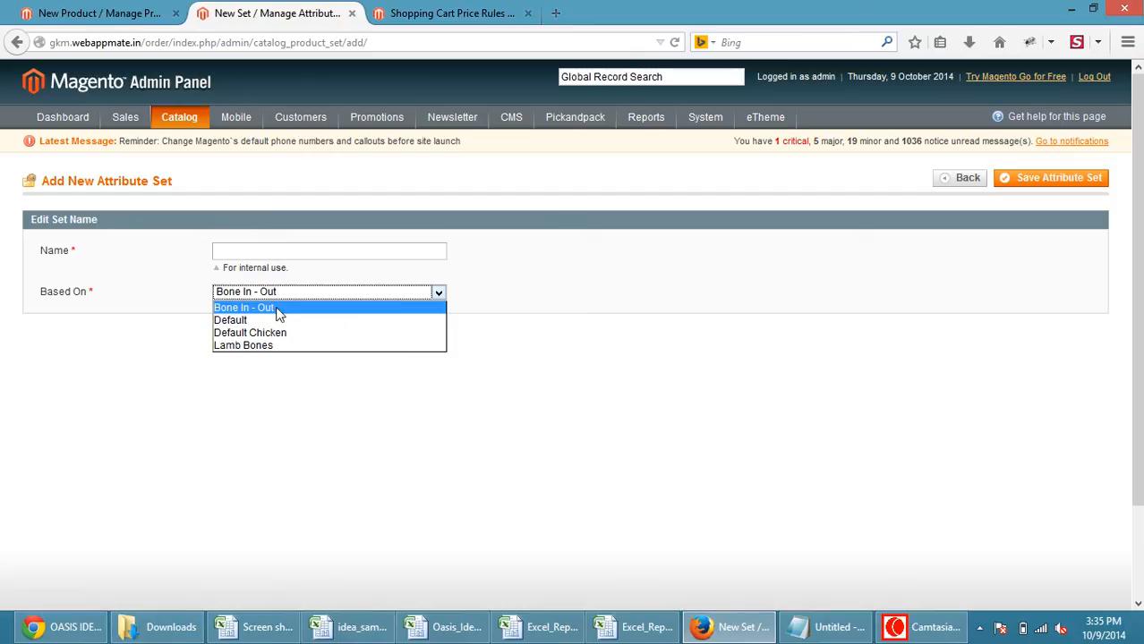
pyautogui.click(967, 311)
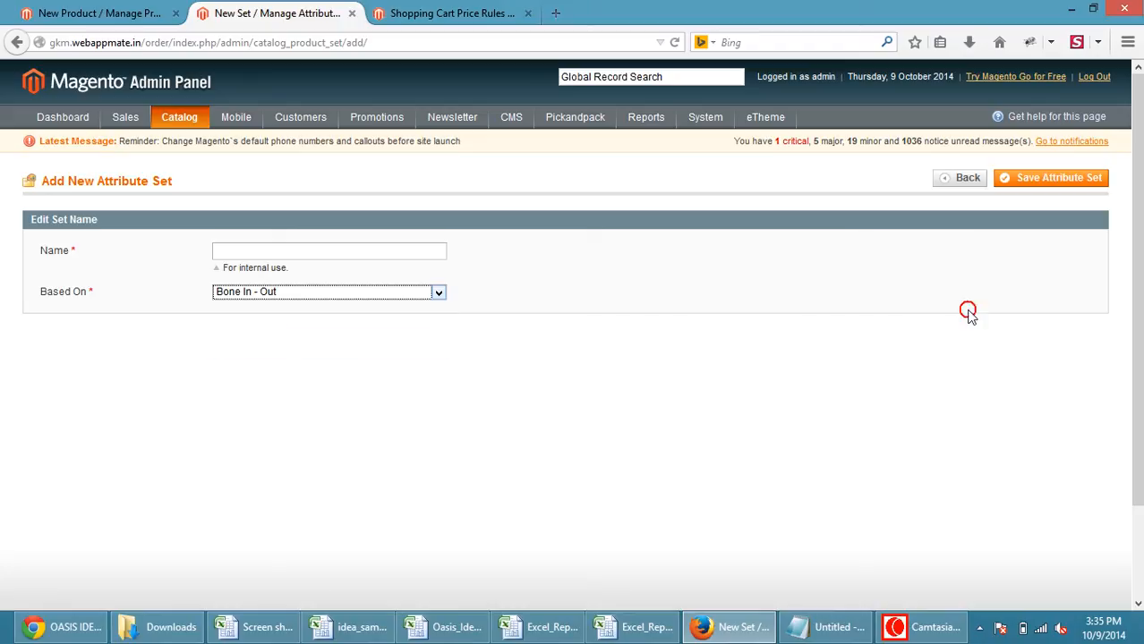